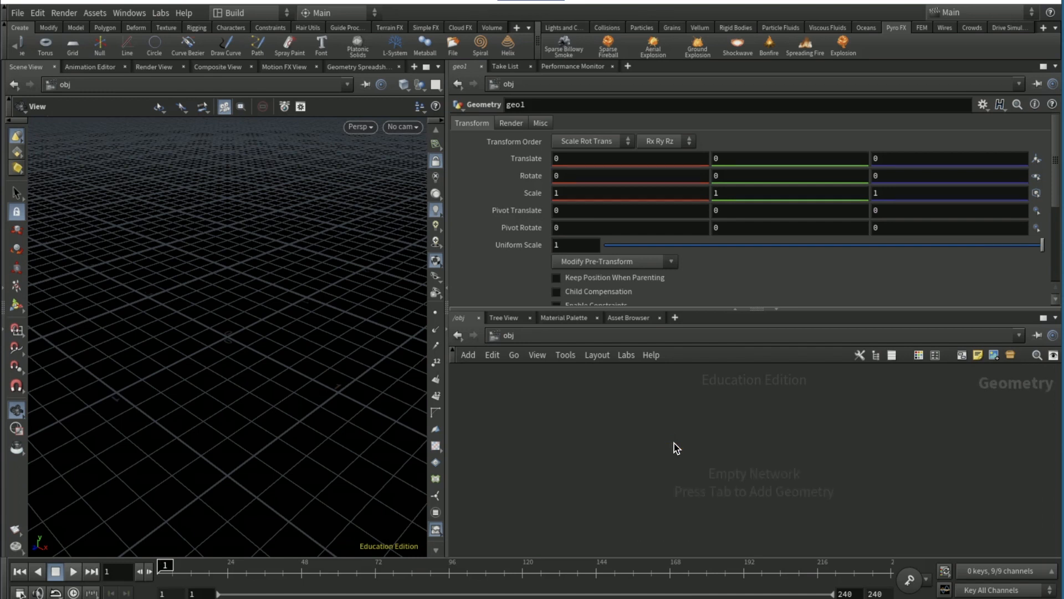
# Step: Add a Sphere node inside the geo1 geometry network and set its primitive type to Primitive
pyautogui.press('Tab')
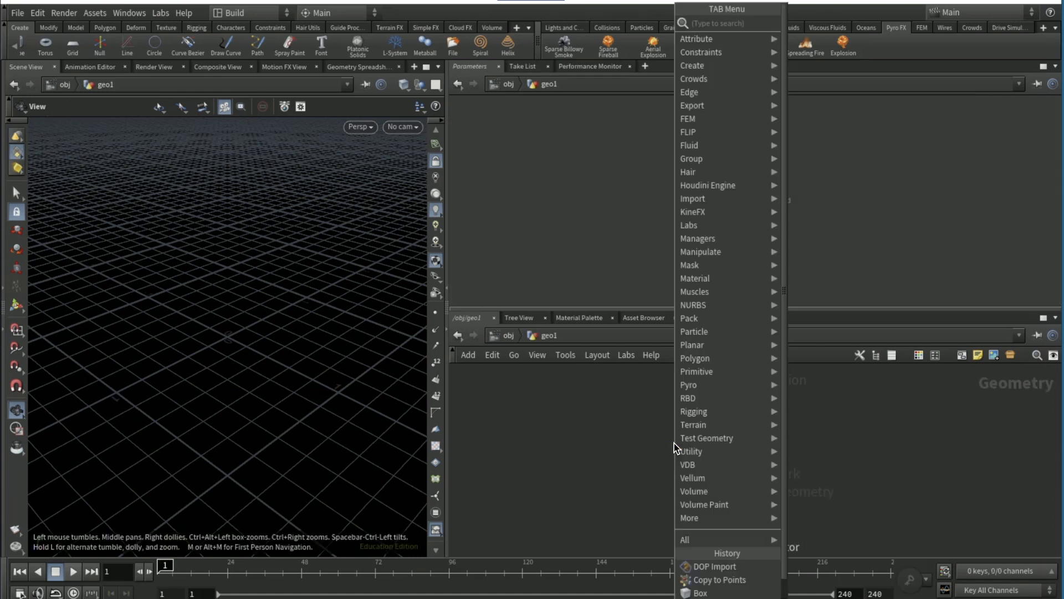
pyautogui.write('sphere')
pyautogui.press('Return')
pyautogui.click(674, 444)
pyautogui.click(593, 119)
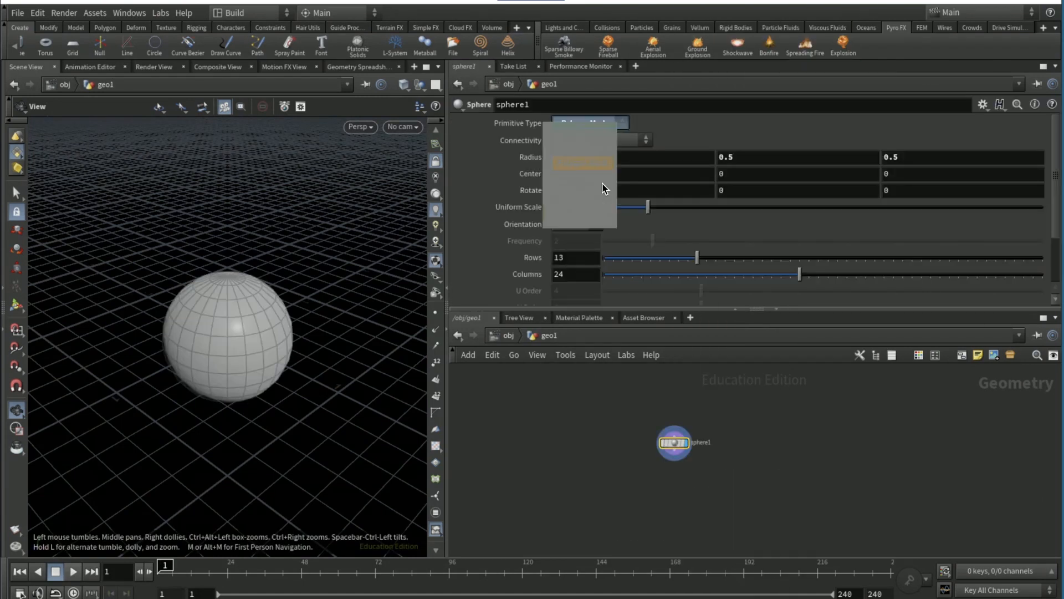
pyautogui.click(581, 139)
# Step: Add a Transform node below the sphere and set its uniform scale to 0.3
pyautogui.press('Tab')
pyautogui.write('trasform')
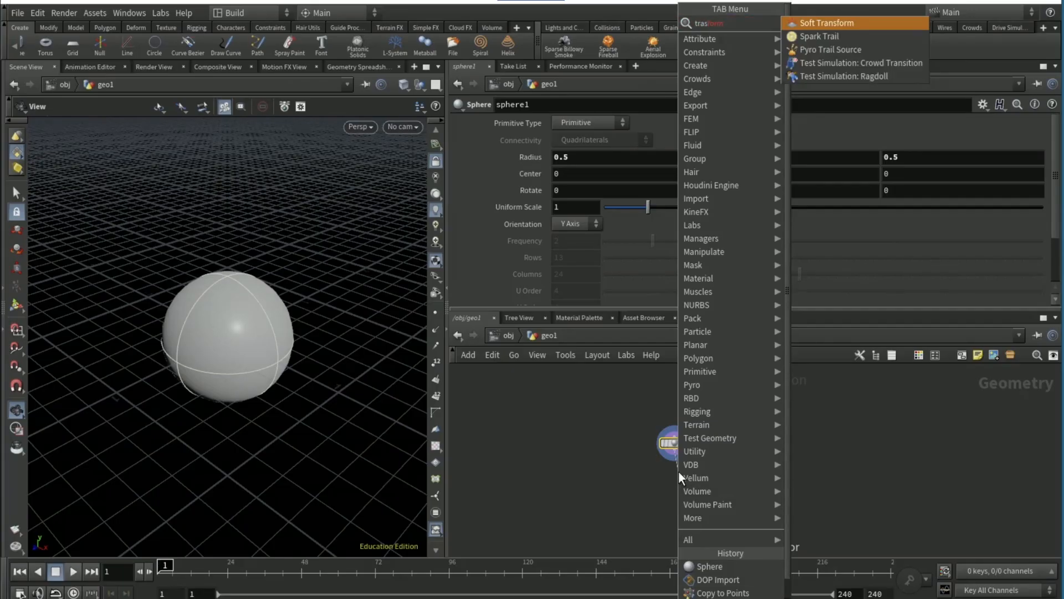
pyautogui.press('Return')
pyautogui.click(576, 241)
pyautogui.write('.3')
pyautogui.press('Return')
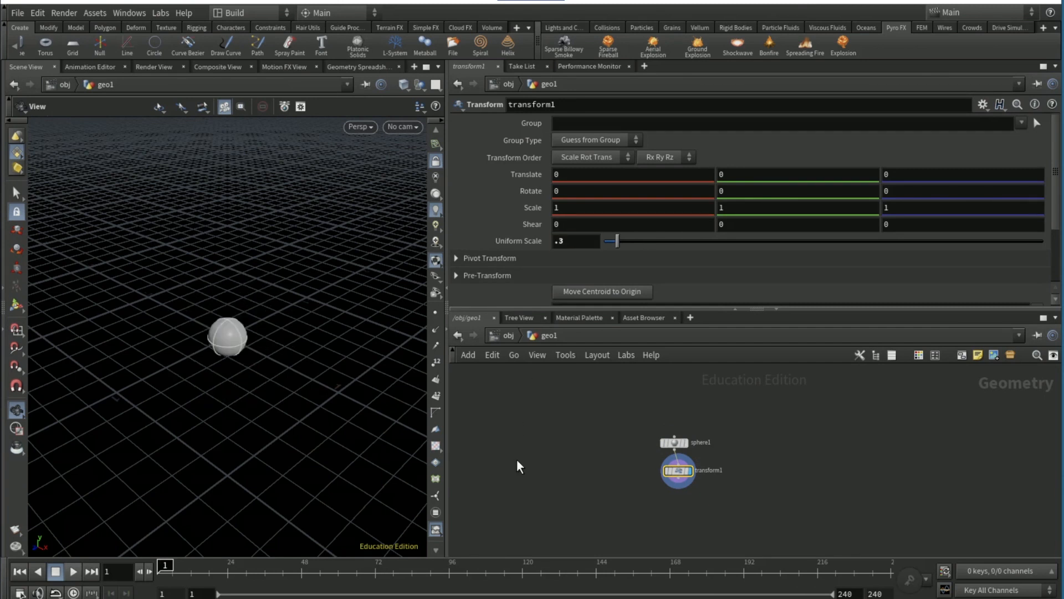
# Step: Return to the object level and rename the geometry node Emitter
pyautogui.click(513, 335)
pyautogui.doubleClick(703, 441)
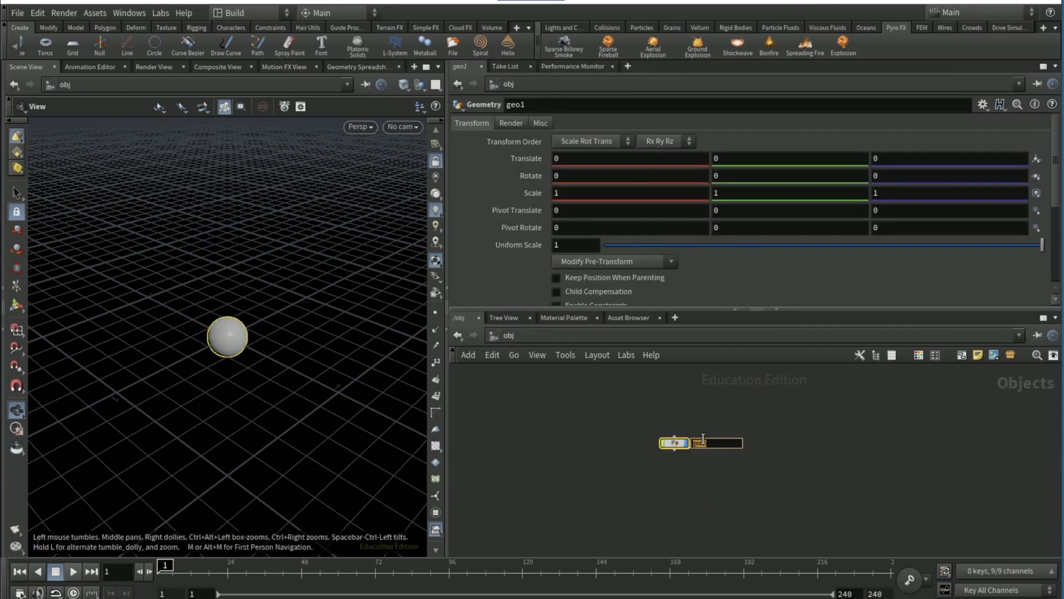
pyautogui.write('Emitter')
pyautogui.press('Return')
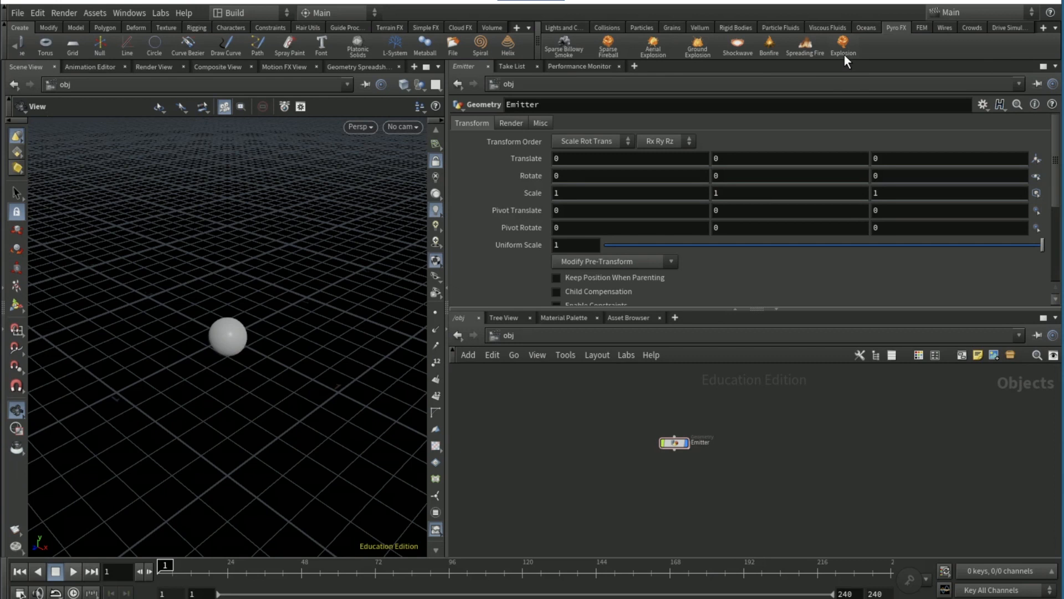
# Step: Look through the Pyro FX shelf's tool list for the Explosion tool without changing the shelf
pyautogui.rightClick(889, 42)
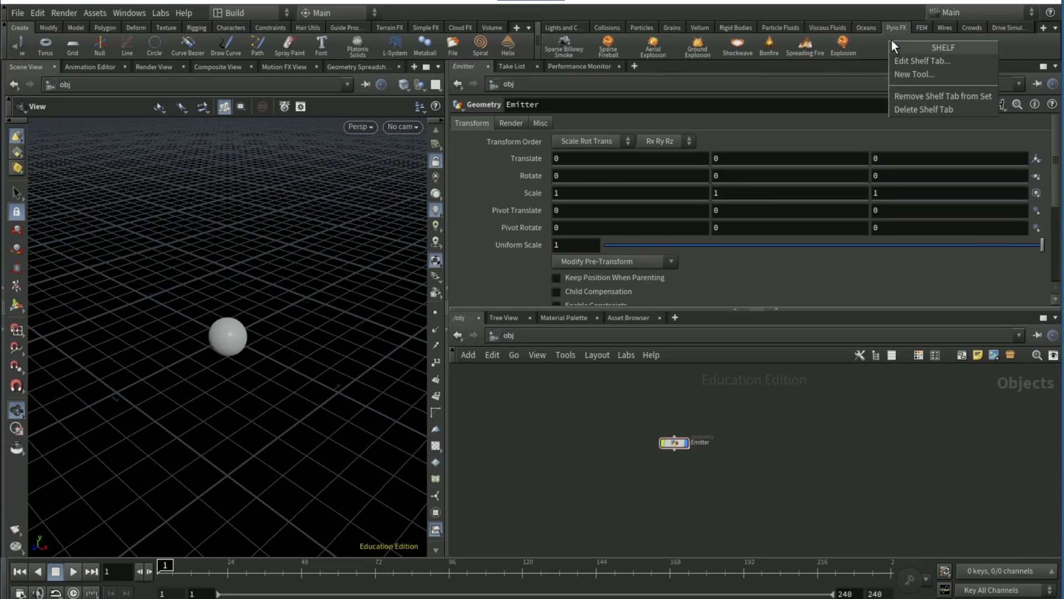
pyautogui.click(935, 66)
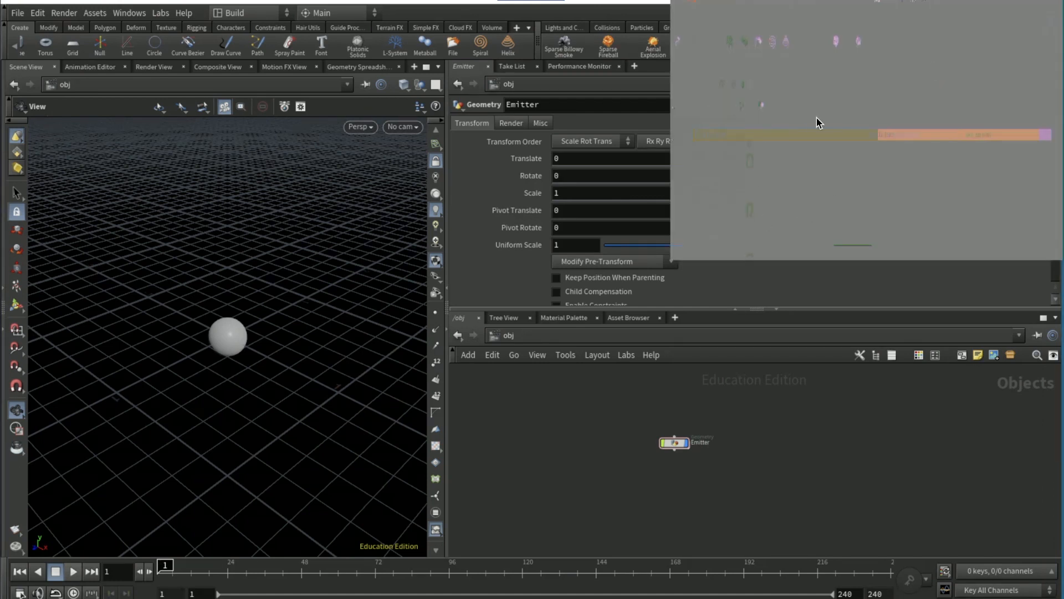
pyautogui.scroll(-2, 798, 155)
pyautogui.scroll(2, 798, 154)
pyautogui.scroll(-6, 797, 156)
pyautogui.scroll(4, 796, 158)
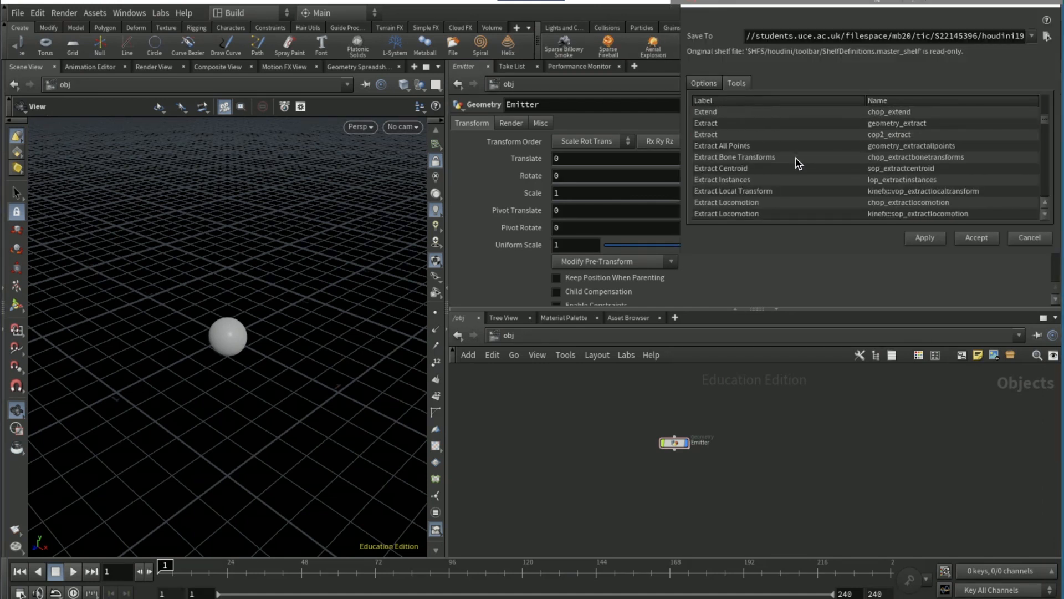
pyautogui.click(796, 159)
pyautogui.scroll(4, 749, 160)
pyautogui.scroll(-8, 779, 148)
pyautogui.scroll(3, 779, 148)
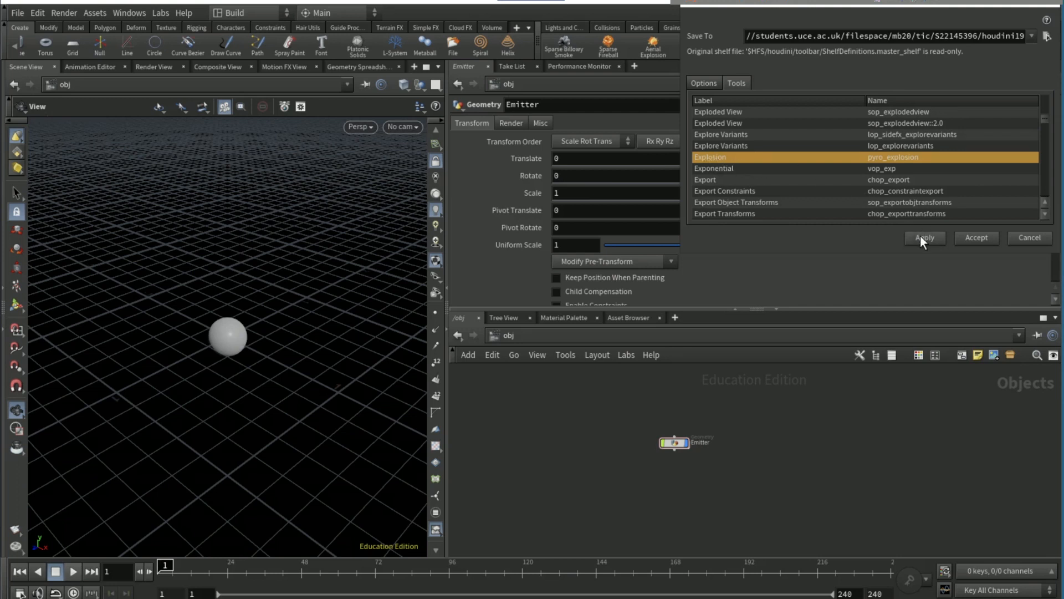
pyautogui.click(1034, 240)
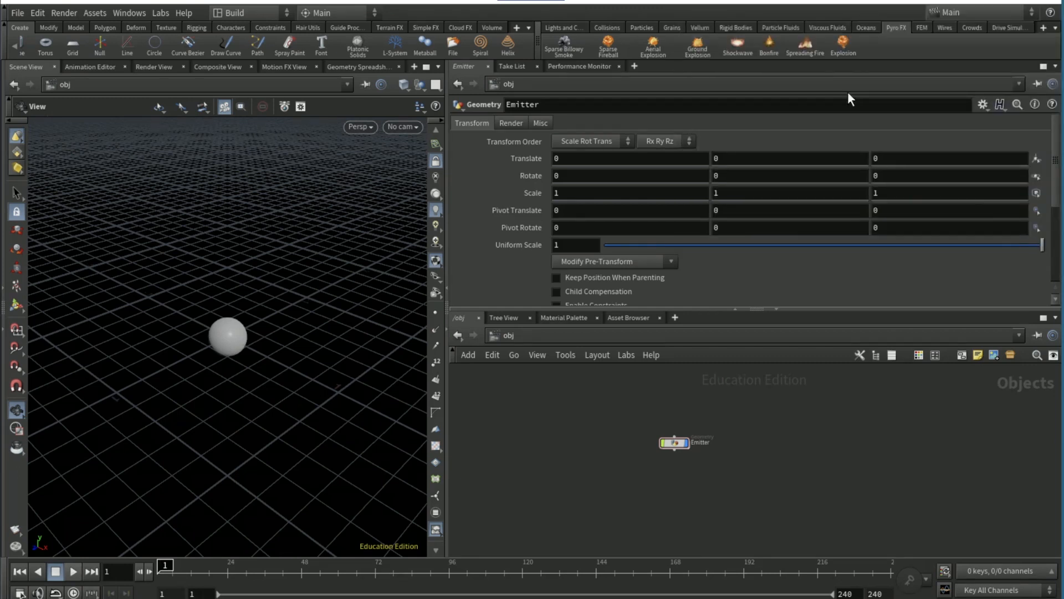
# Step: Apply the Pyro FX Explosion tool using the Emitter sphere as the base of the fireball
pyautogui.click(844, 45)
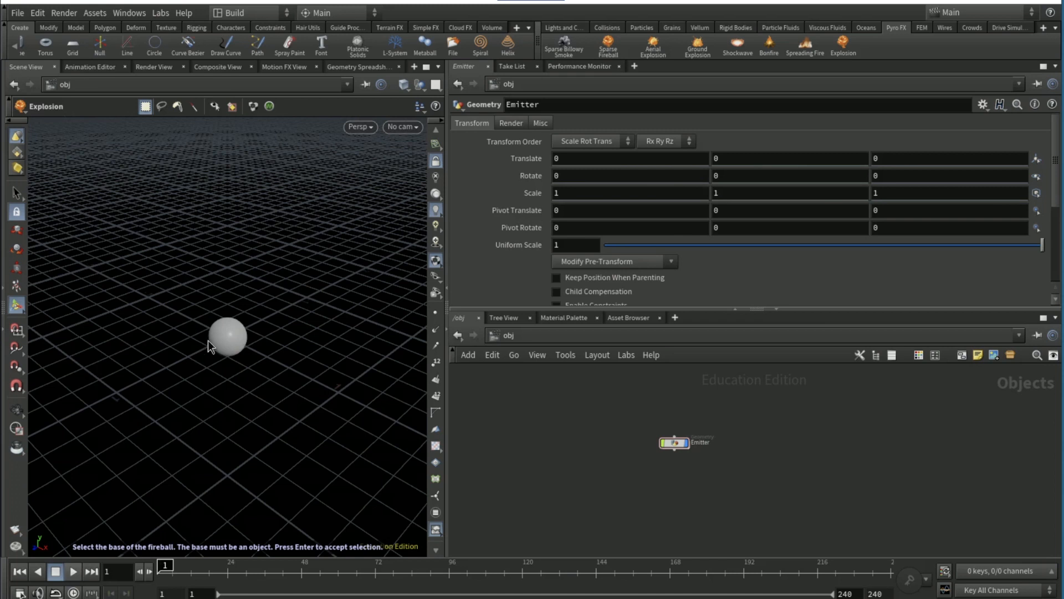
pyautogui.click(228, 327)
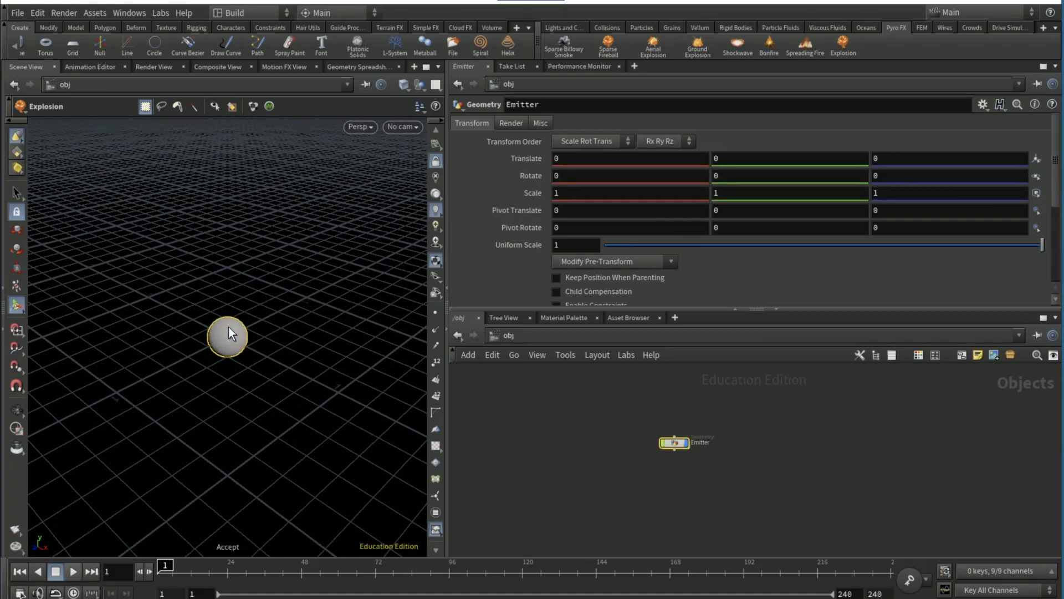
pyautogui.press('Return')
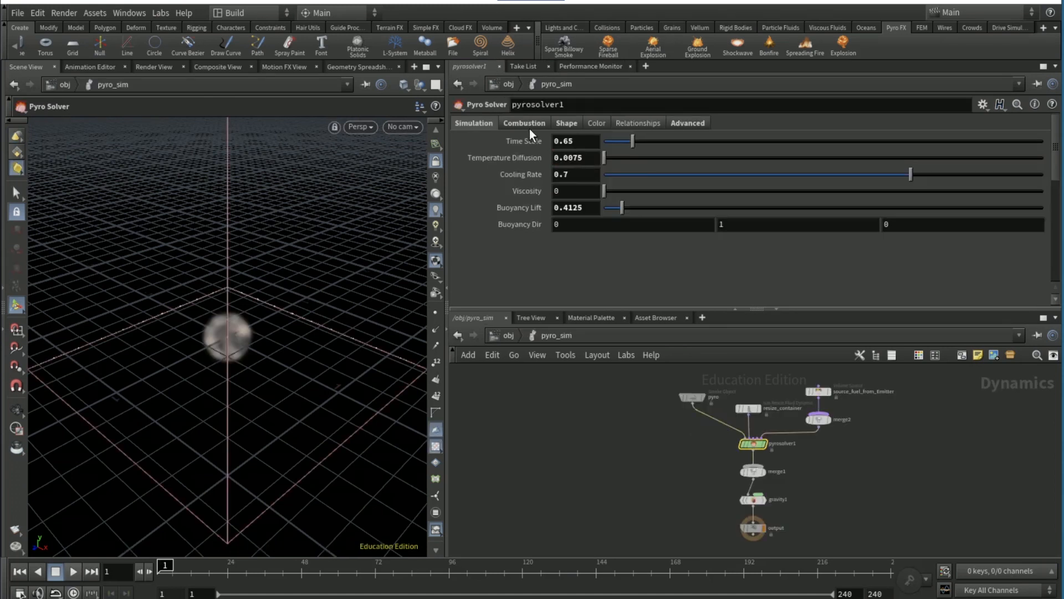
# Step: Set the pyro solver's buoyancy lift to 5 and its turbulence swirl size to 1.5
pyautogui.click(571, 207)
pyautogui.write('5')
pyautogui.click(576, 122)
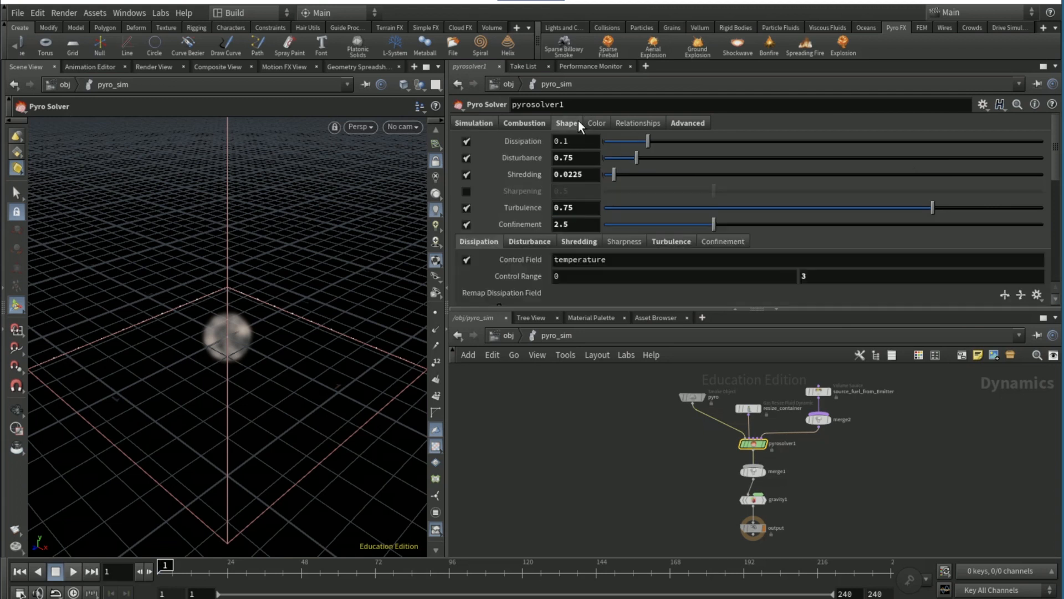
pyautogui.click(664, 241)
pyautogui.scroll(-1, 554, 250)
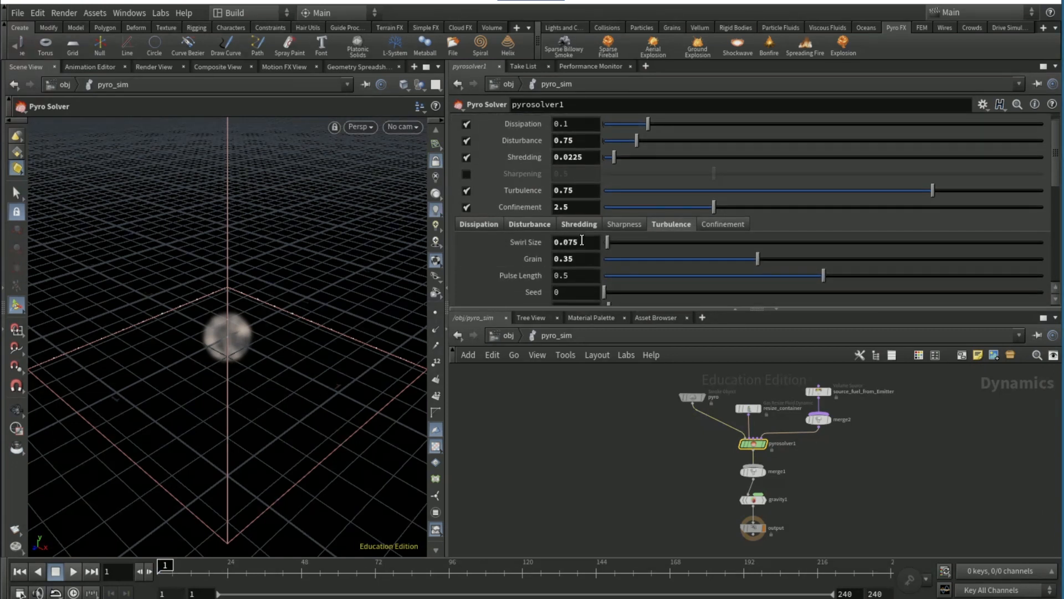
pyautogui.doubleClick(587, 241)
pyautogui.write('1.5')
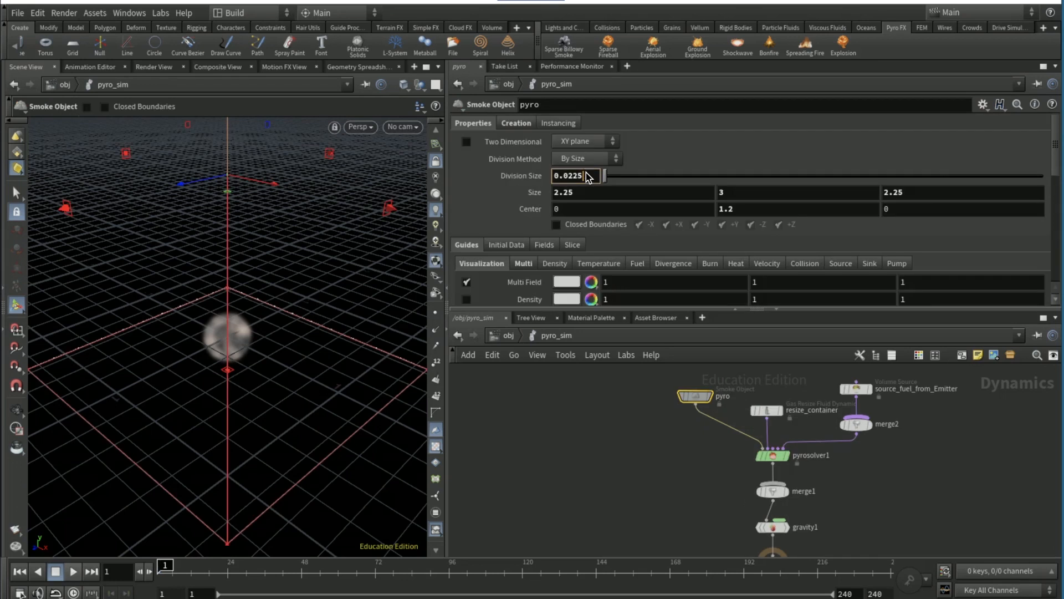
# Step: Set the pyro smoke object's division size to 0.025 and return to the object level
pyautogui.press('BackSpace')
pyautogui.click(501, 337)
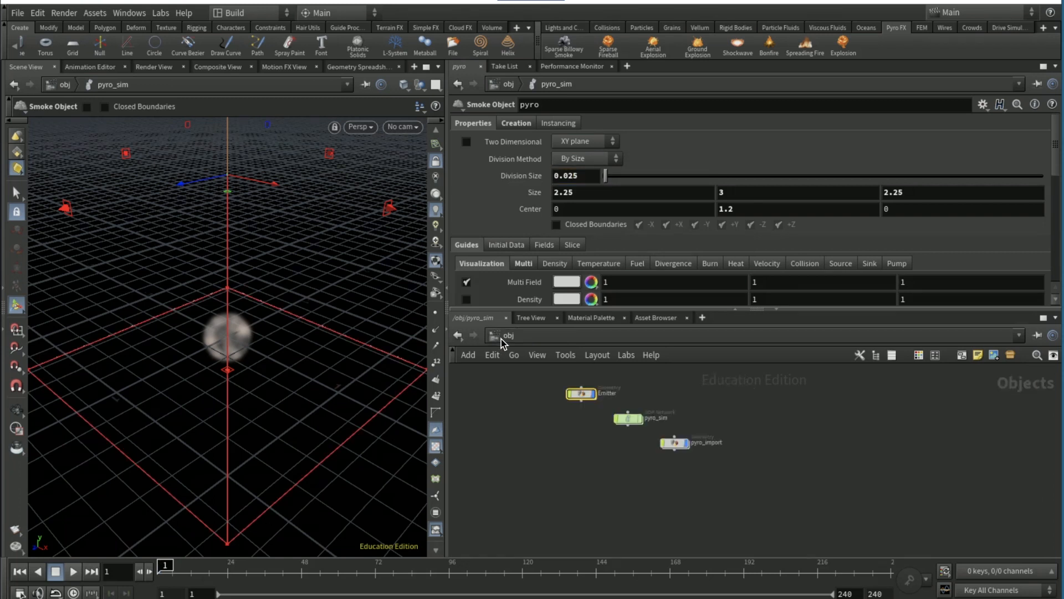
# Step: In pyro_import, give cache_pyro the explicit file path D:/Lego Explosion/Legotutorialgeo/$HIPNAME.$OS.$F.bgeo.sc and save the simulation to disk
pyautogui.doubleClick(674, 444)
pyautogui.click(700, 508)
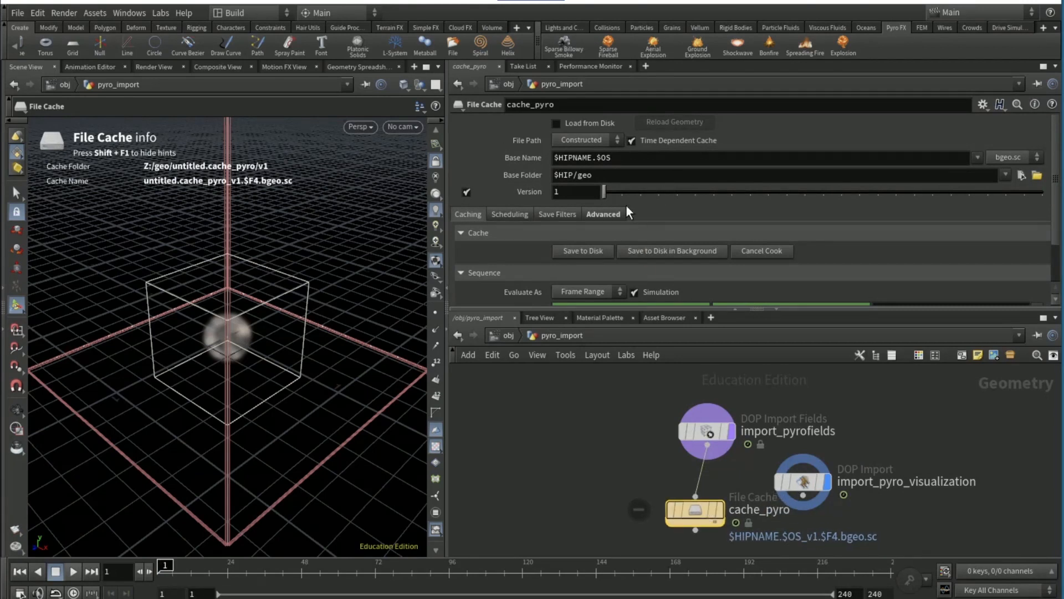
pyautogui.click(590, 148)
pyautogui.click(570, 166)
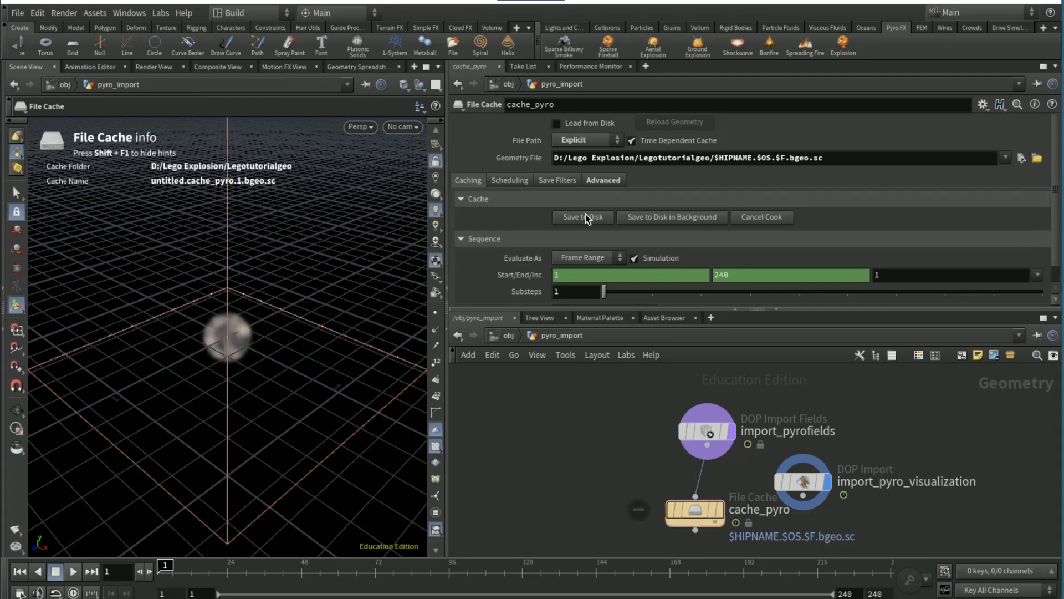
pyautogui.click(586, 217)
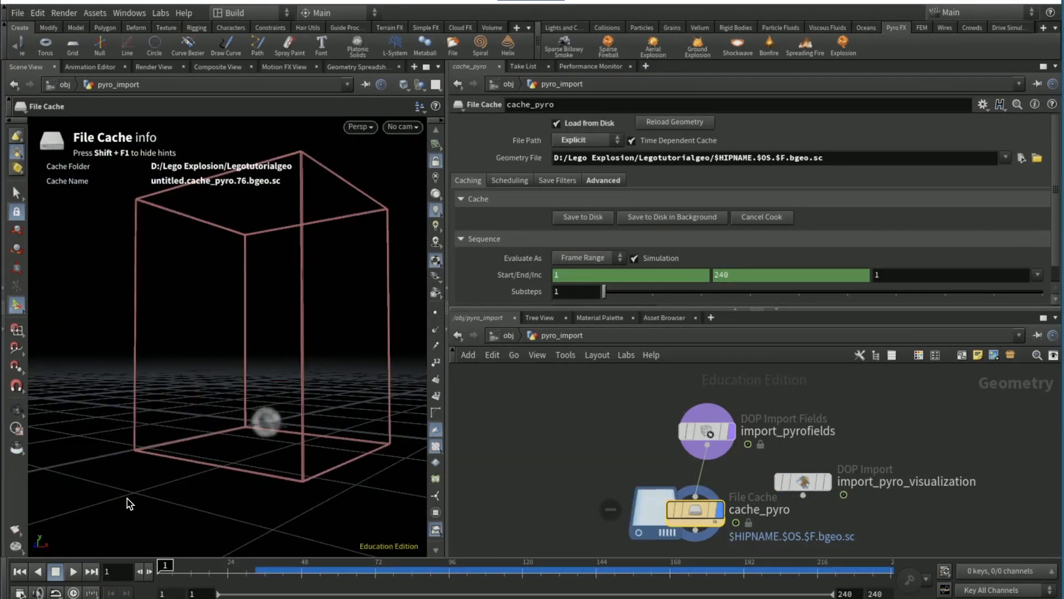
# Step: Save the scene as legoexplosionv1 and start a new empty scene
pyautogui.click(18, 12)
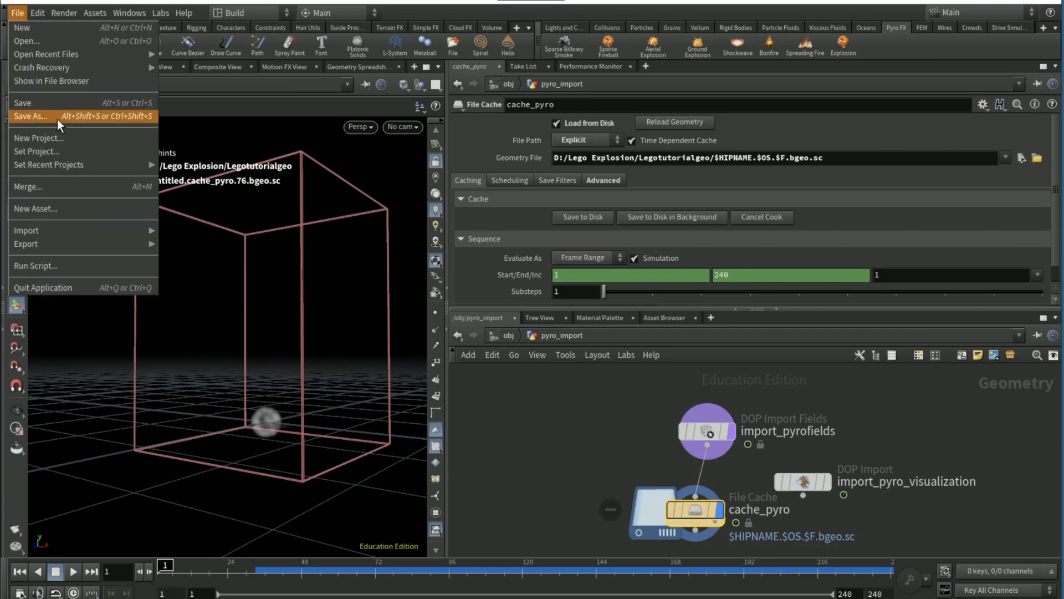
pyautogui.click(58, 103)
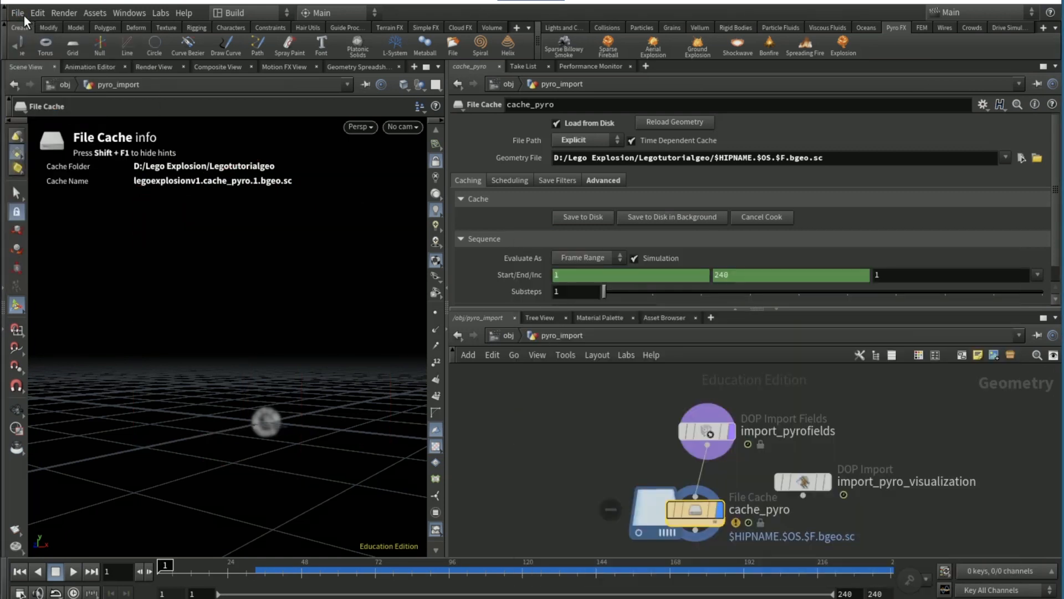
pyautogui.click(22, 14)
pyautogui.click(39, 29)
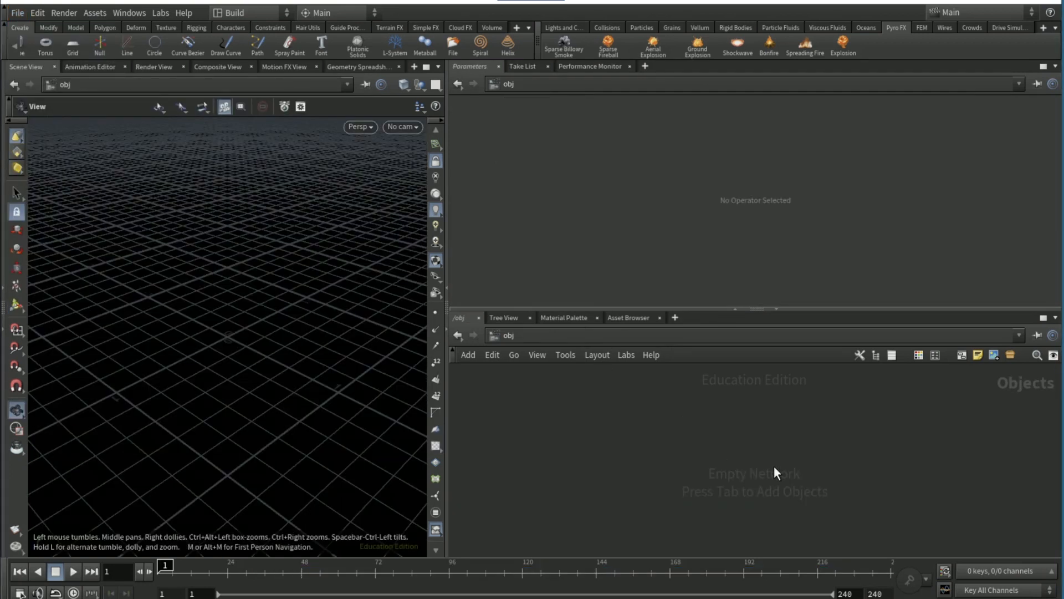
# Step: Create a Geometry node in the new scene and name it pyro_import
pyautogui.press('Tab')
pyautogui.write('geo')
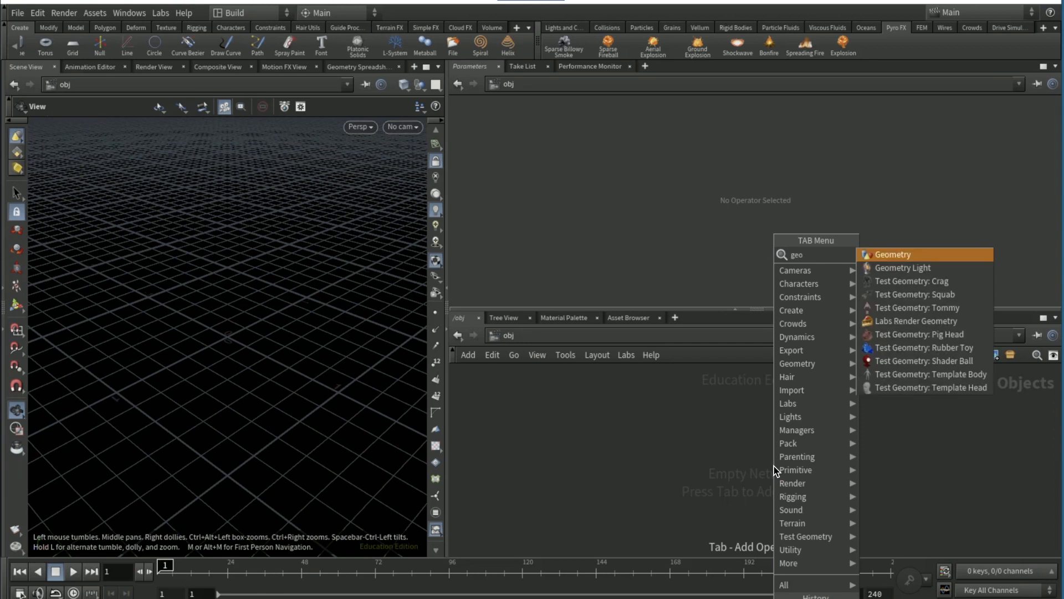
pyautogui.press('Return')
pyautogui.click(773, 471)
pyautogui.doubleClick(806, 466)
pyautogui.write('pyro_import')
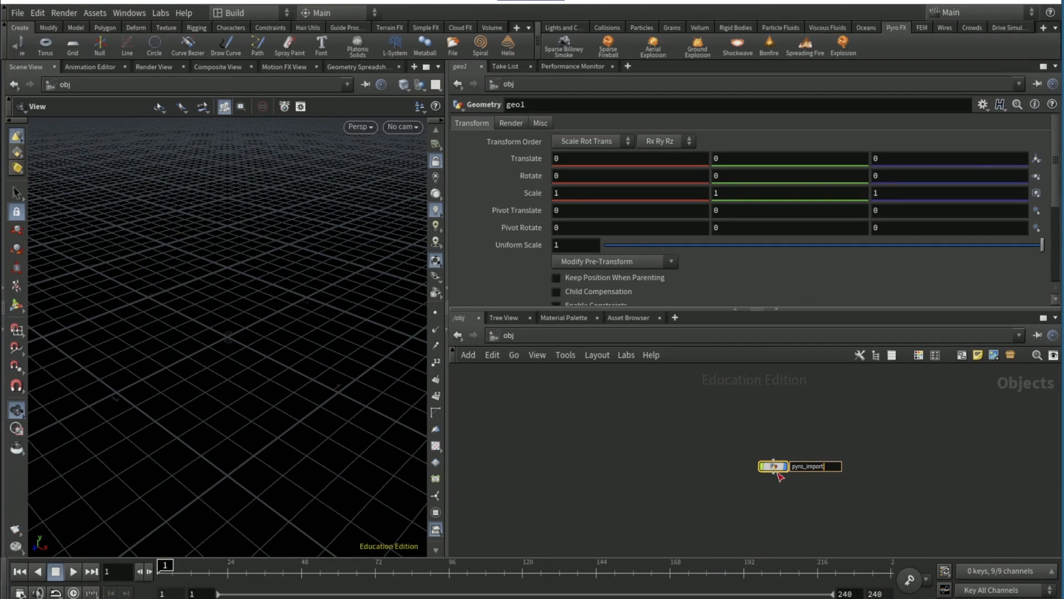
pyautogui.press('Return')
# Step: Add a File Cache node inside the pyro_import network
pyautogui.doubleClick(777, 466)
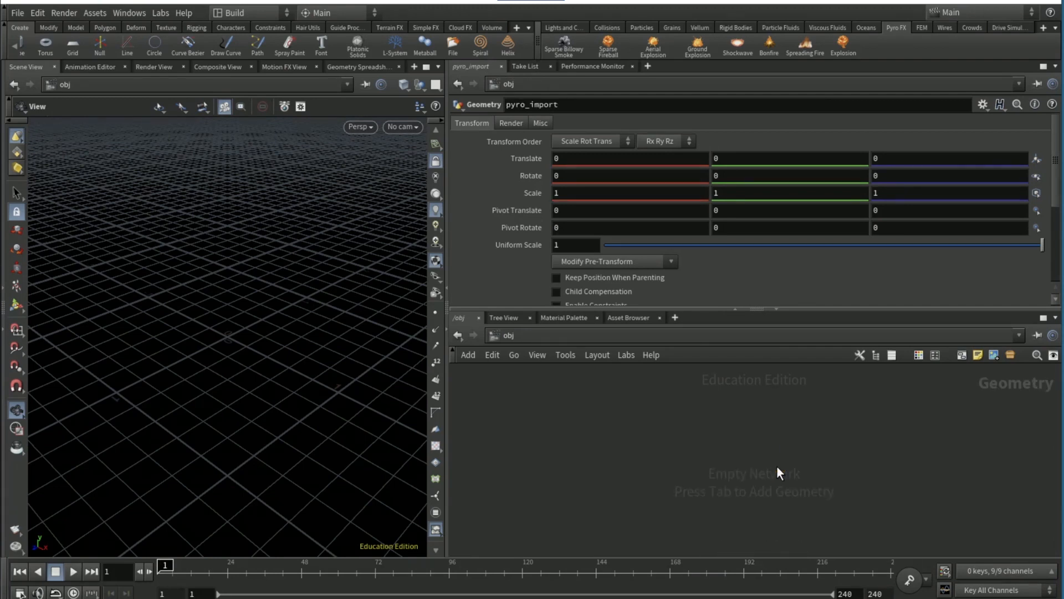
pyautogui.press('Tab')
pyautogui.write('file')
pyautogui.press('Down')
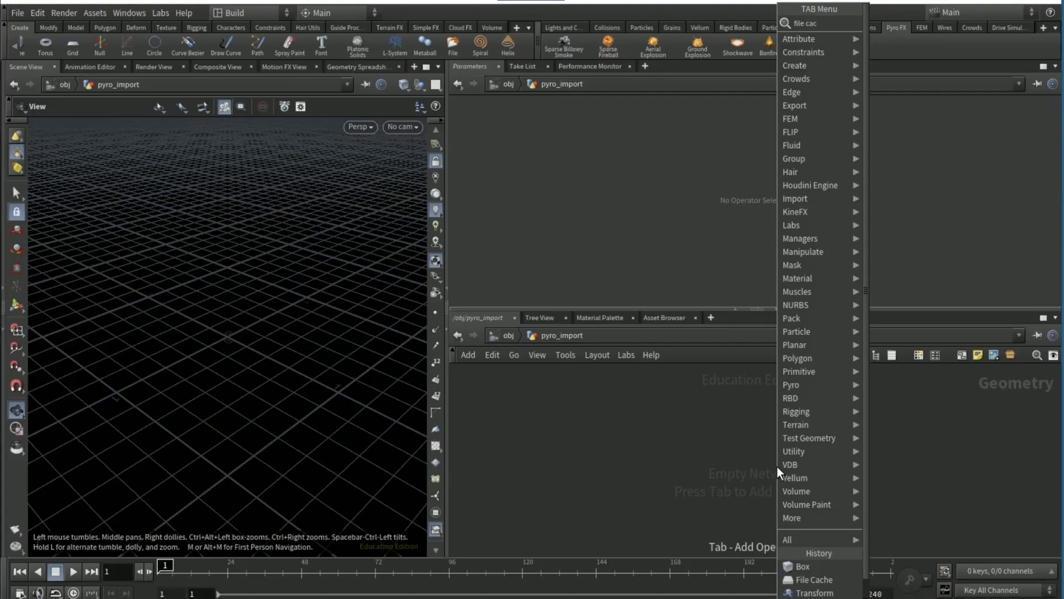
pyautogui.press('Return')
pyautogui.click(777, 465)
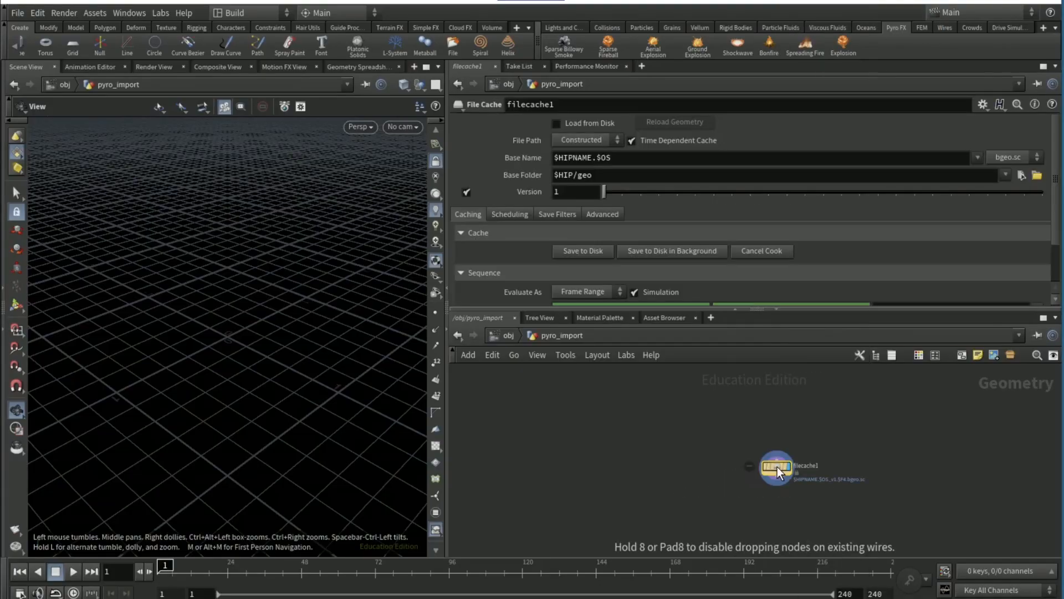
# Step: Set the File Cache's file path to Explicit and choose D:/Lego Explosion/Legotutorialgeo/untitled.cache_pyro.$F.bgeo.sc as its geometry file
pyautogui.click(609, 140)
pyautogui.click(594, 165)
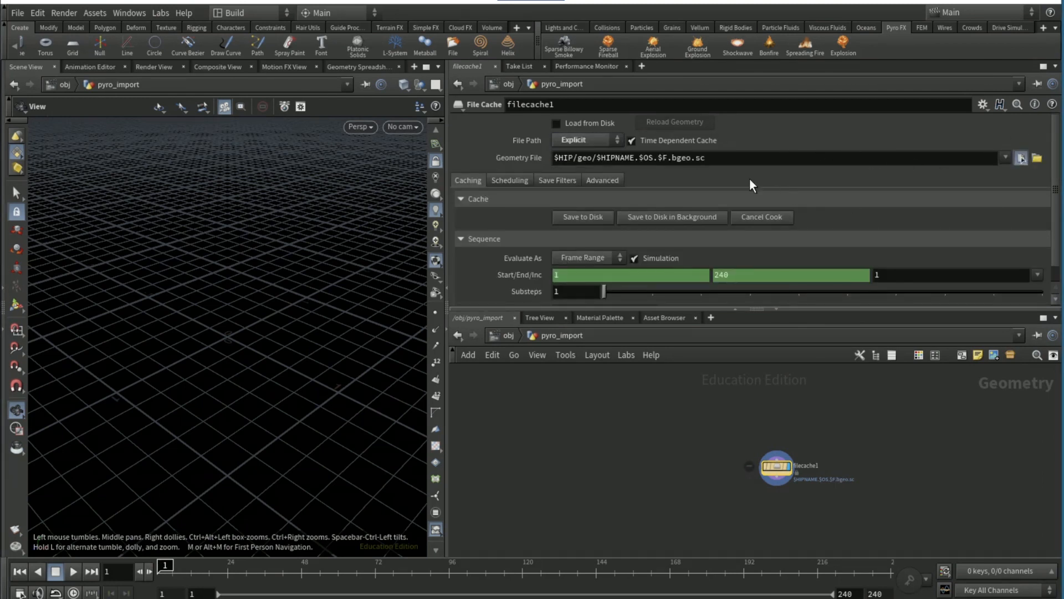
pyautogui.click(621, 107)
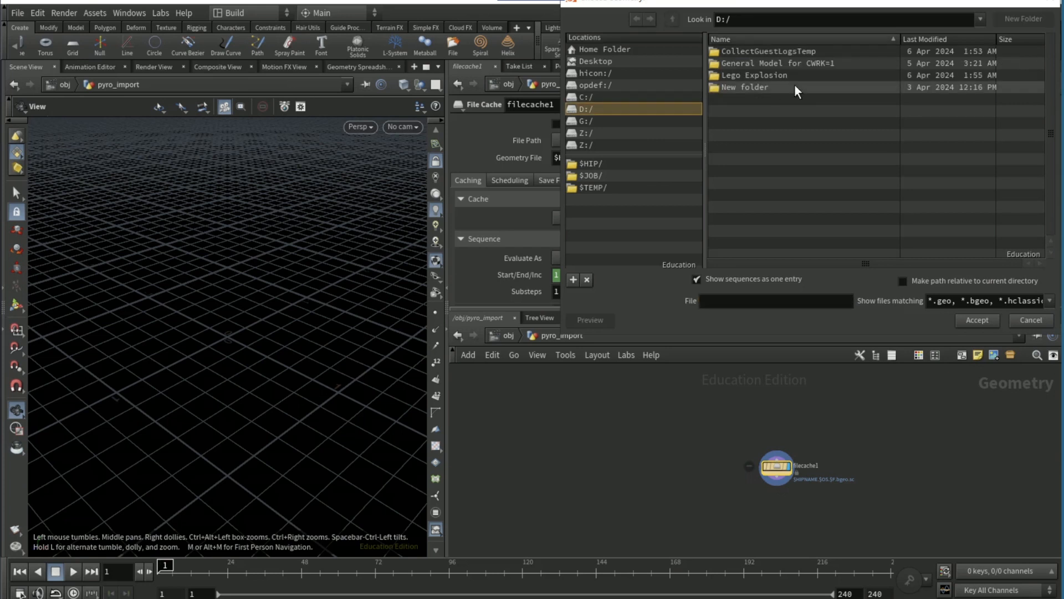
pyautogui.doubleClick(786, 79)
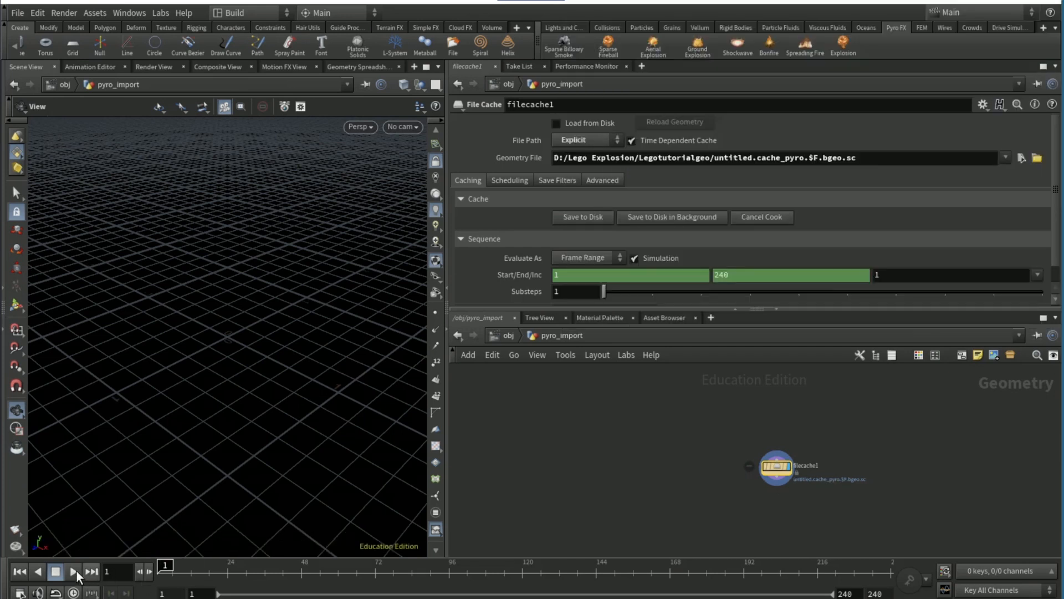
# Step: Enable loading the cached explosion from disk, play it back, and return to the first frame
pyautogui.click(73, 571)
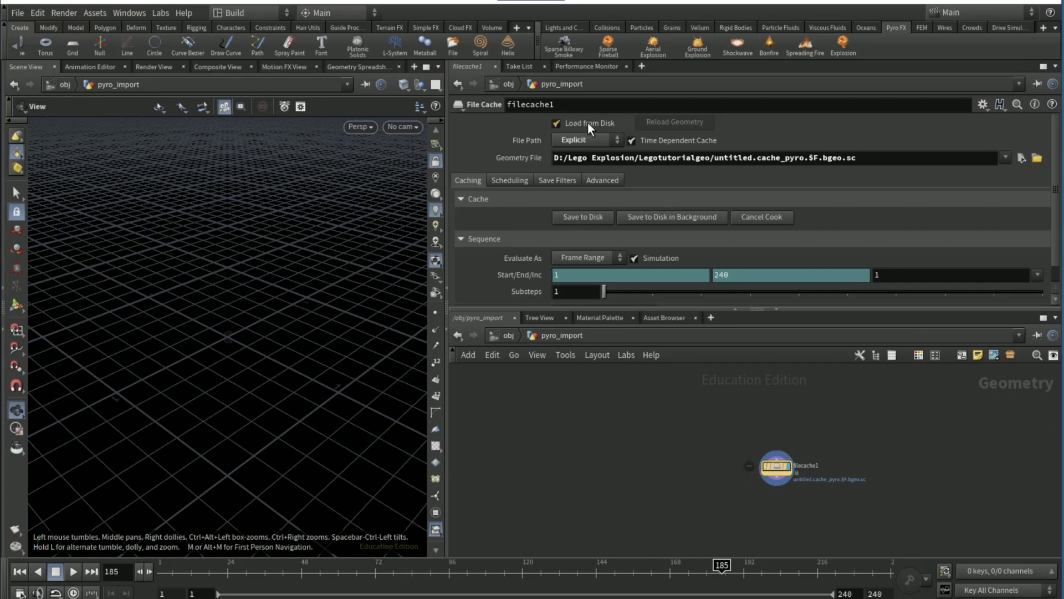
pyautogui.click(557, 123)
pyautogui.click(71, 570)
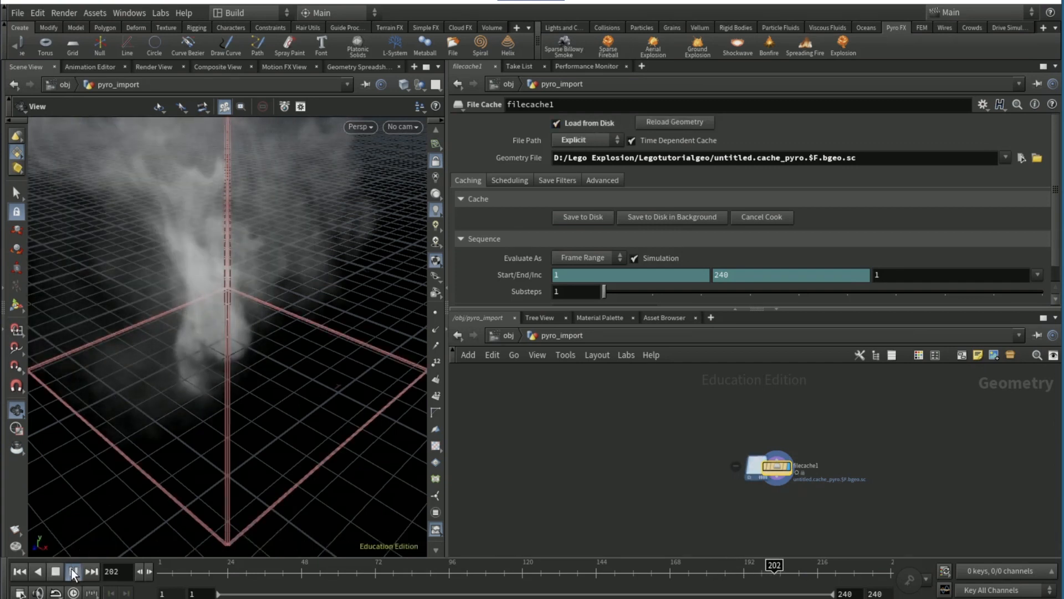
pyautogui.click(19, 571)
# Step: Add a Box node to the pyro_import network and set its primitive type to Points
pyautogui.press('Tab')
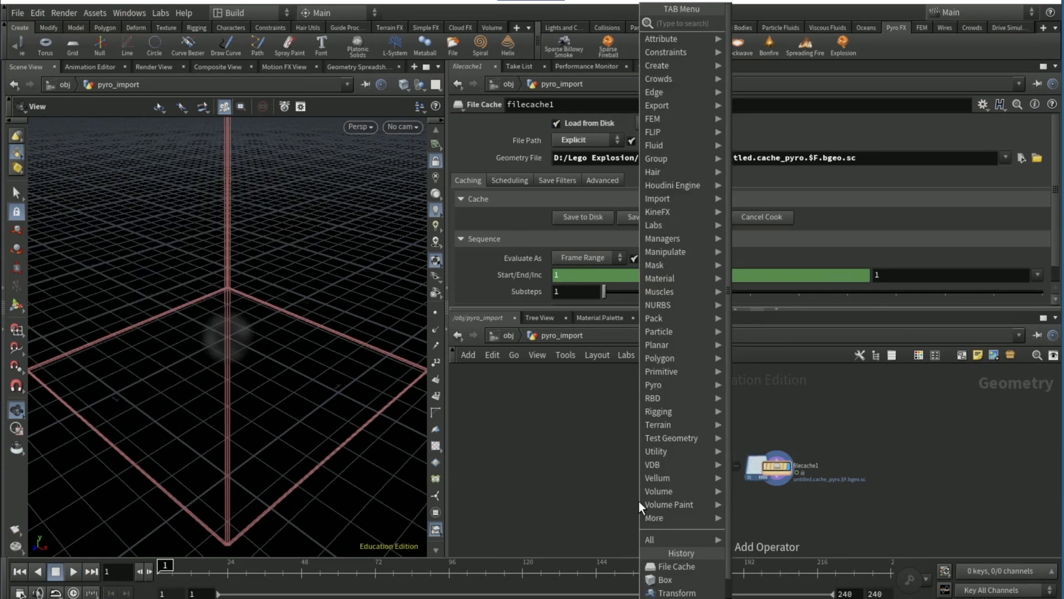
pyautogui.press('Return')
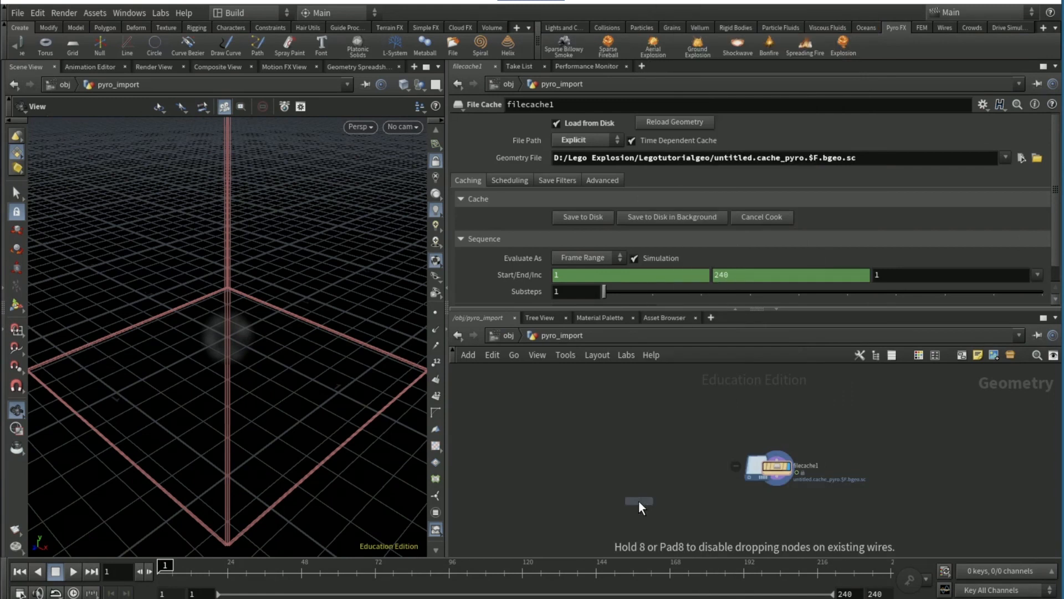
pyautogui.click(639, 501)
pyautogui.click(593, 121)
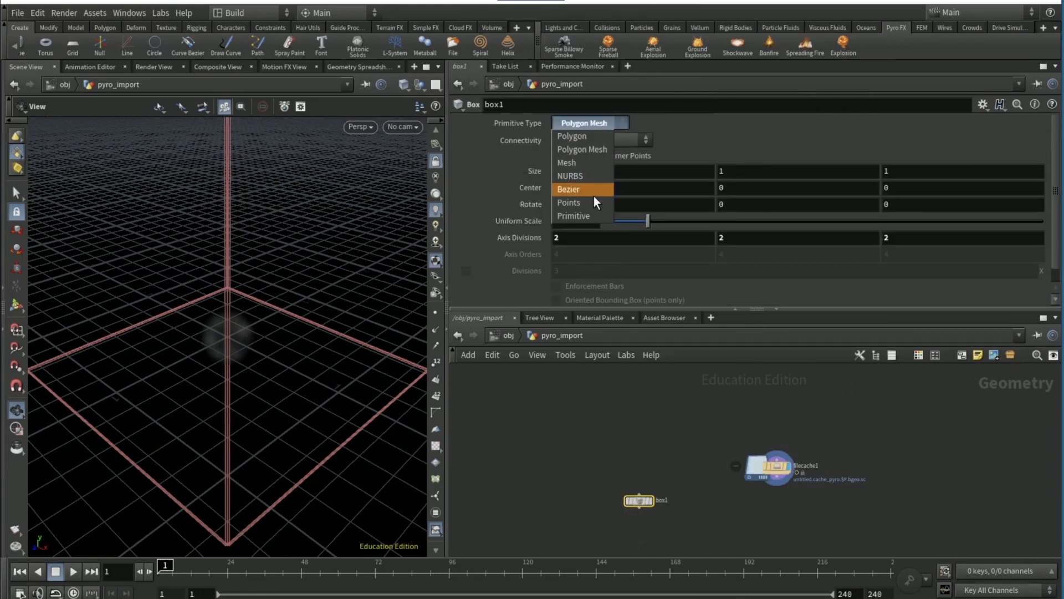
pyautogui.click(581, 204)
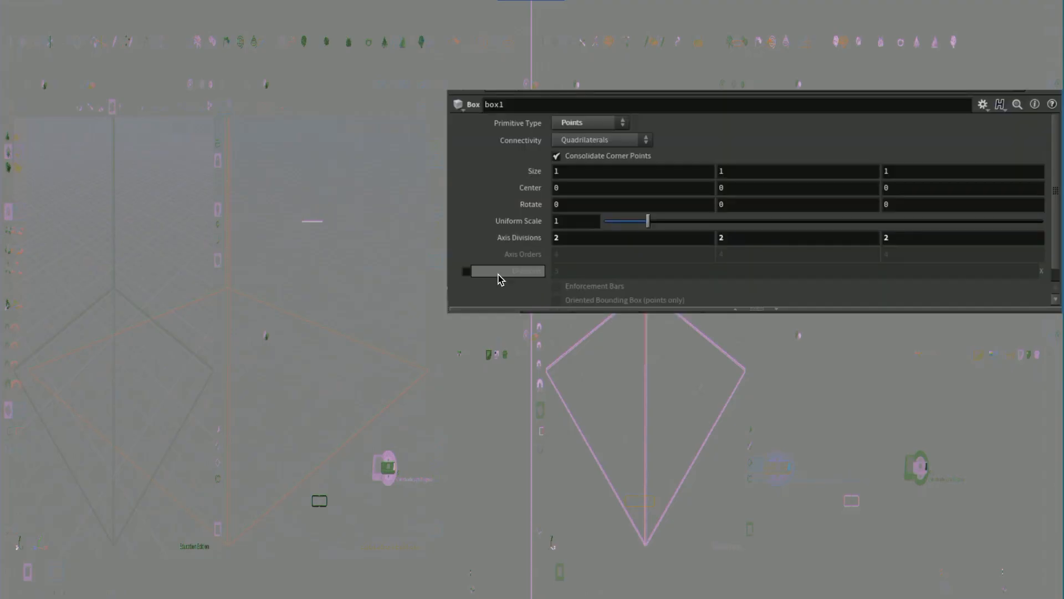
# Step: Enable the box's Divisions and set the X division to volumeres("../filecache1/",0,0)
pyautogui.click(466, 271)
pyautogui.click(584, 271)
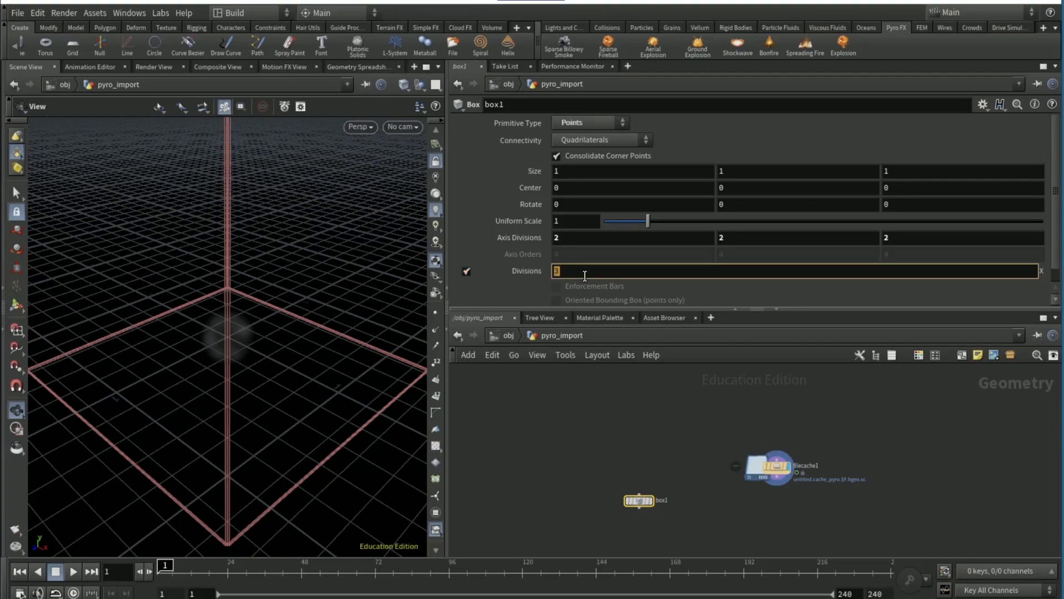
pyautogui.write('volume')
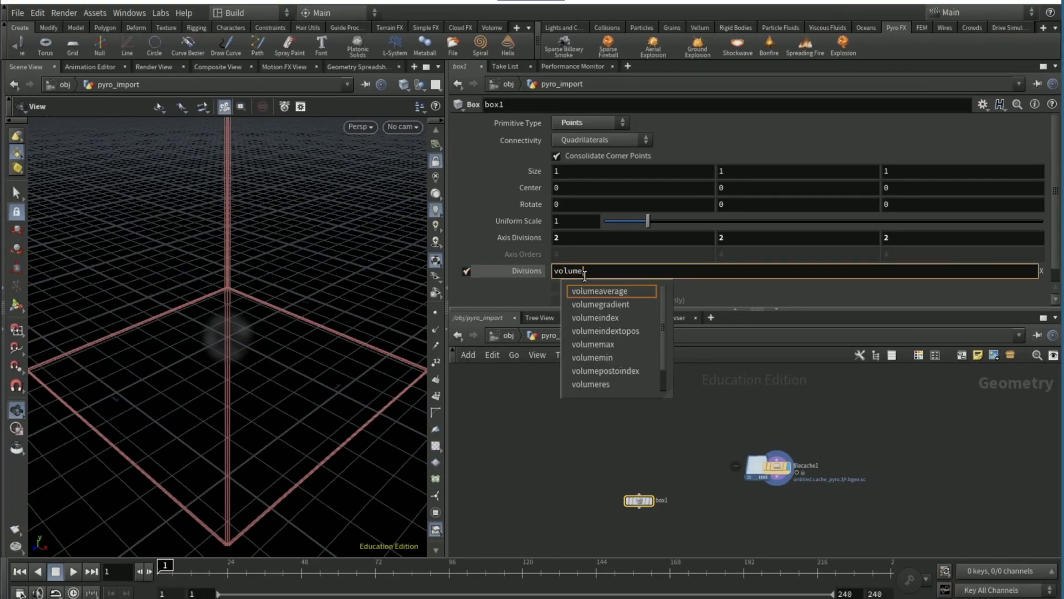
pyautogui.write('res("')
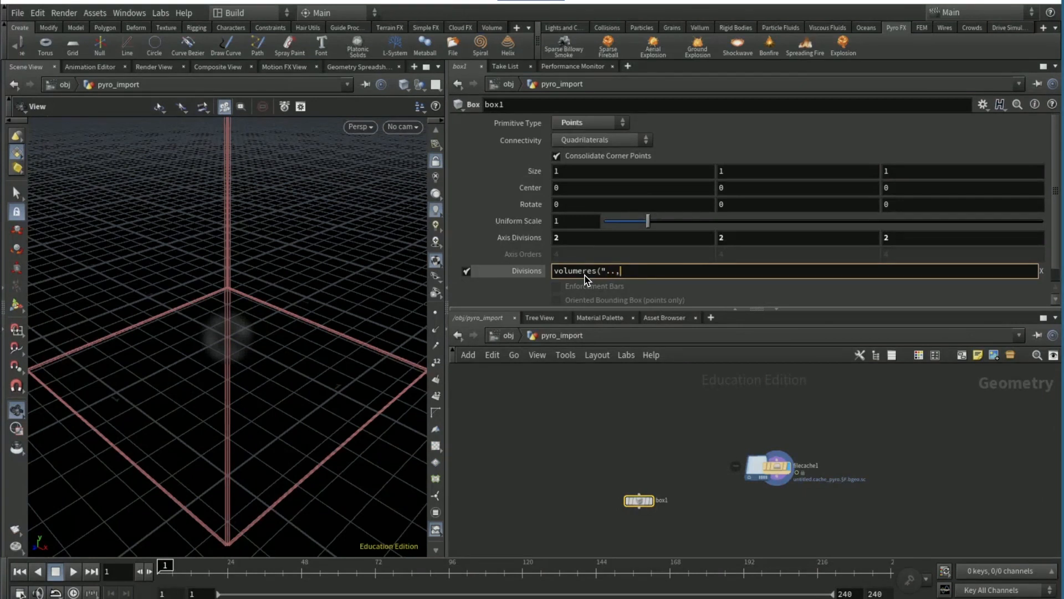
pyautogui.write('../file')
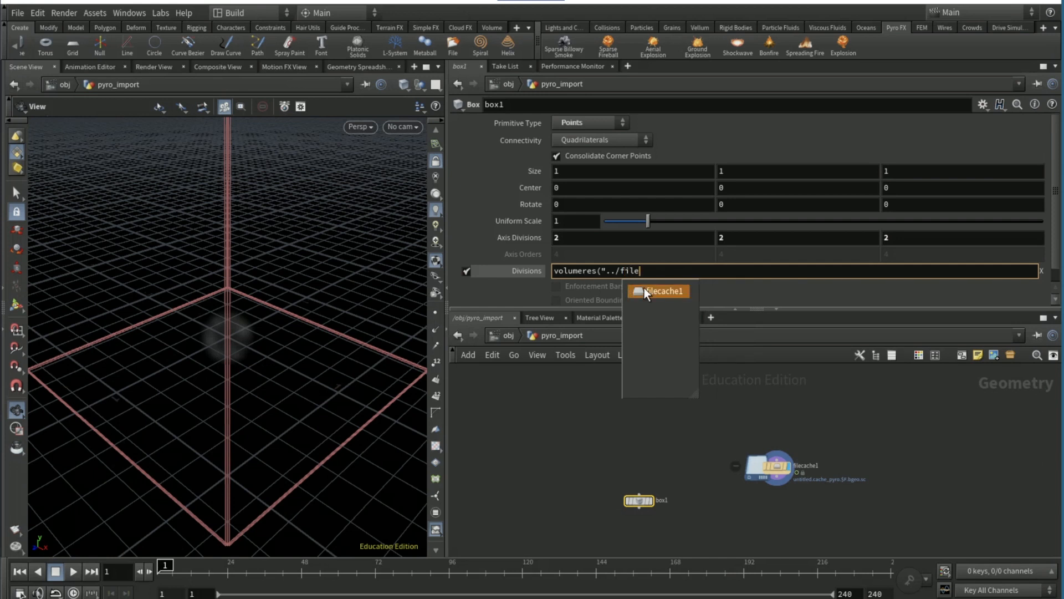
pyautogui.click(644, 291)
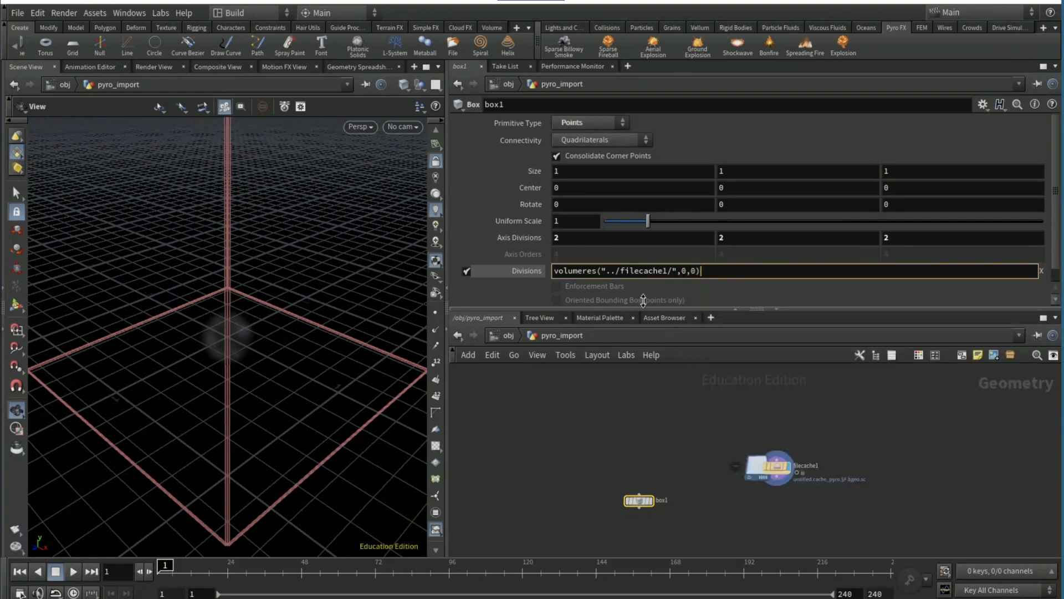
# Step: Copy the X division expression into the Y division and change it to volumeres("../filecache1/",0,1)
pyautogui.moveTo(702, 270); pyautogui.dragTo(524, 268)
pyautogui.hotkey('ctrl', 'c')
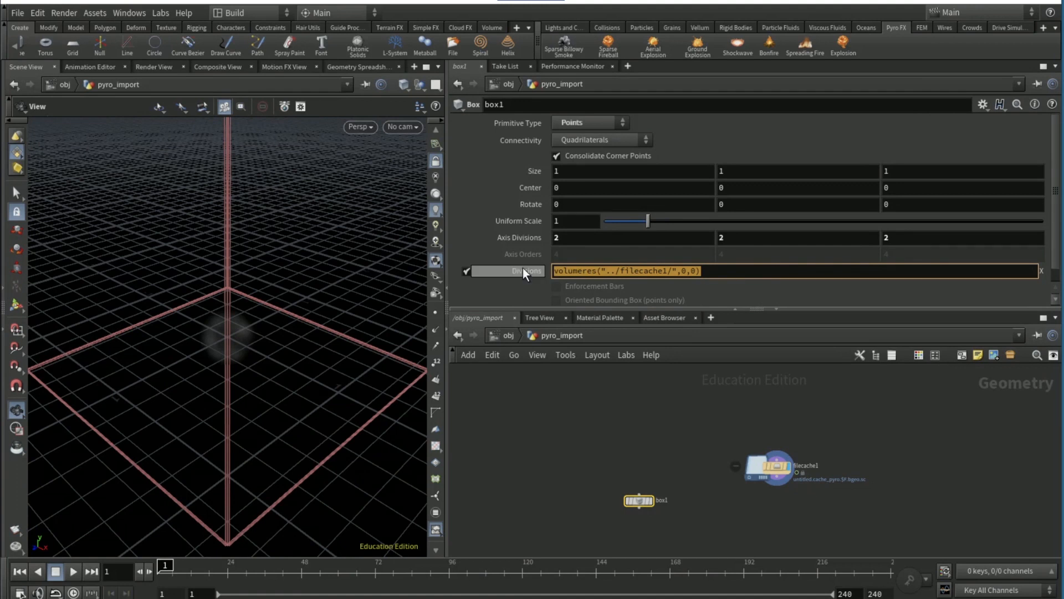
pyautogui.click(554, 404)
pyautogui.click(744, 269)
pyautogui.hotkey('ctrl', 'v')
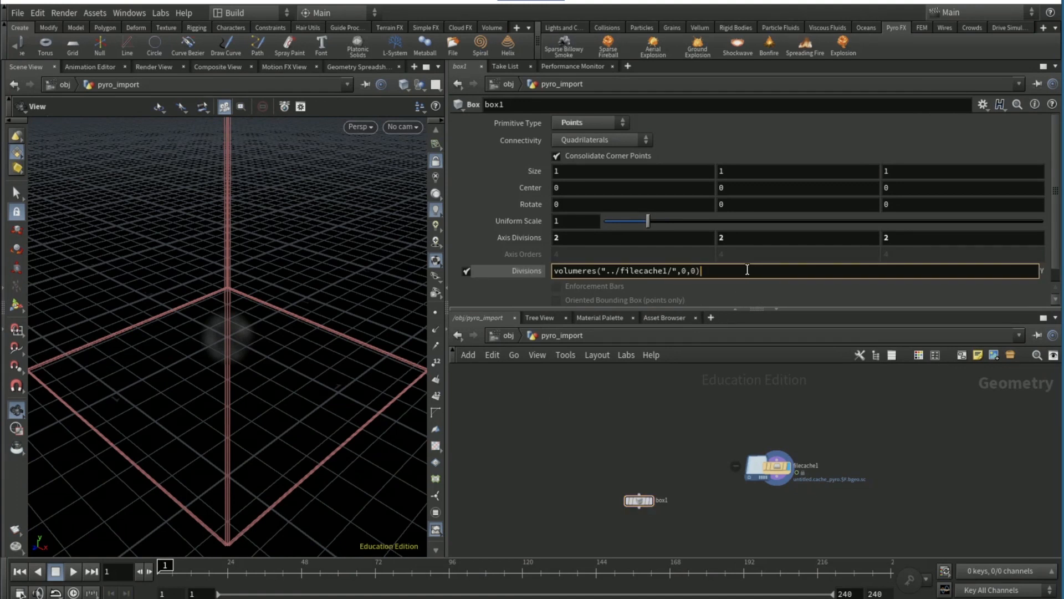
pyautogui.click(694, 272)
pyautogui.press('BackSpace')
pyautogui.write('1')
pyautogui.press('Return')
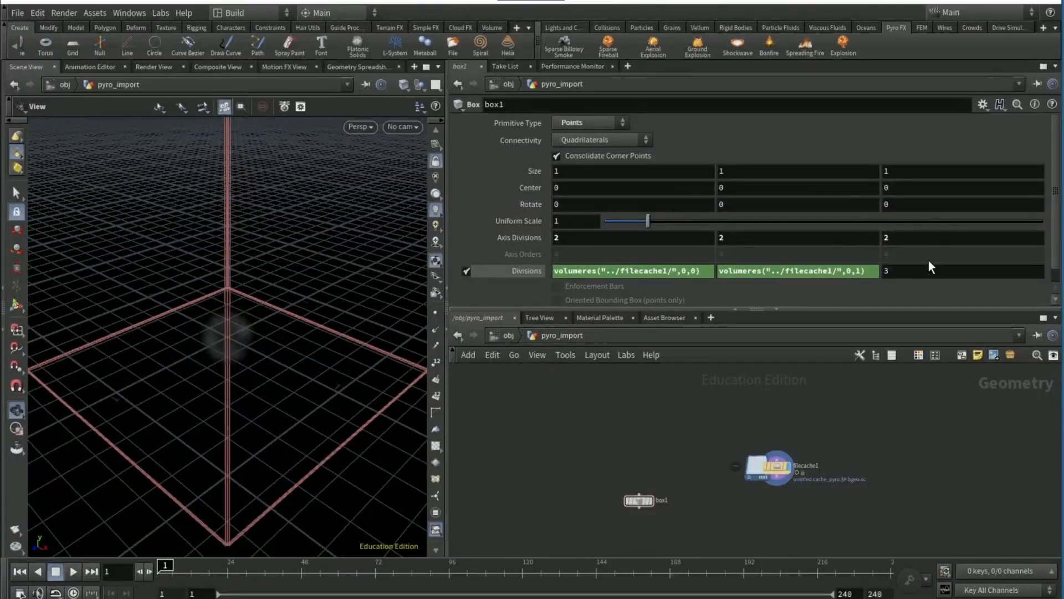
# Step: Set the box's Z division to volumeres("../filecache1/",0,2) by reusing the copied expression
pyautogui.click(916, 271)
pyautogui.hotkey('ctrl', 'v')
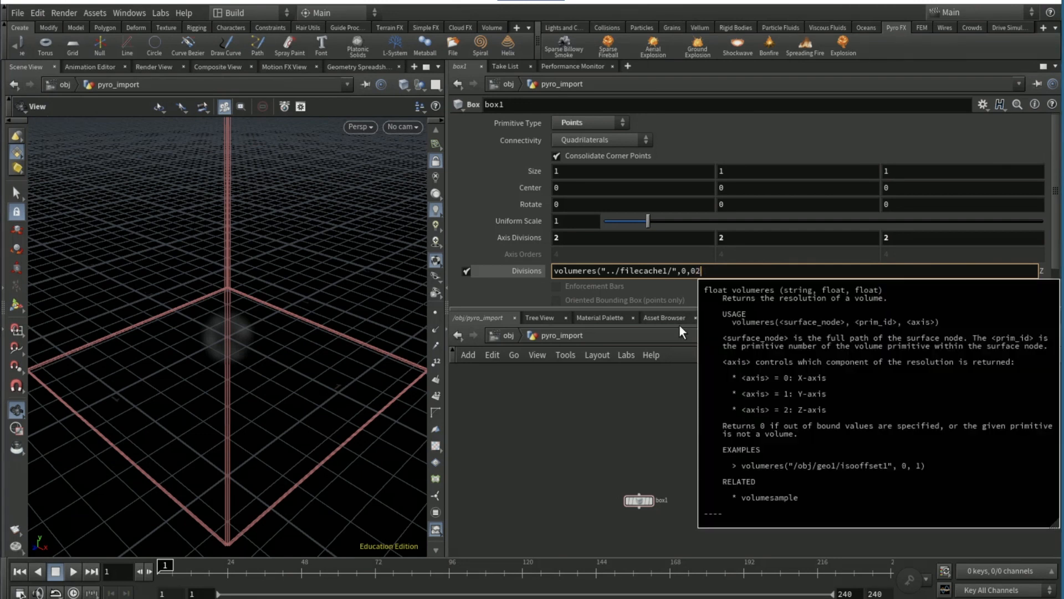
pyautogui.press('Return')
pyautogui.click(997, 269)
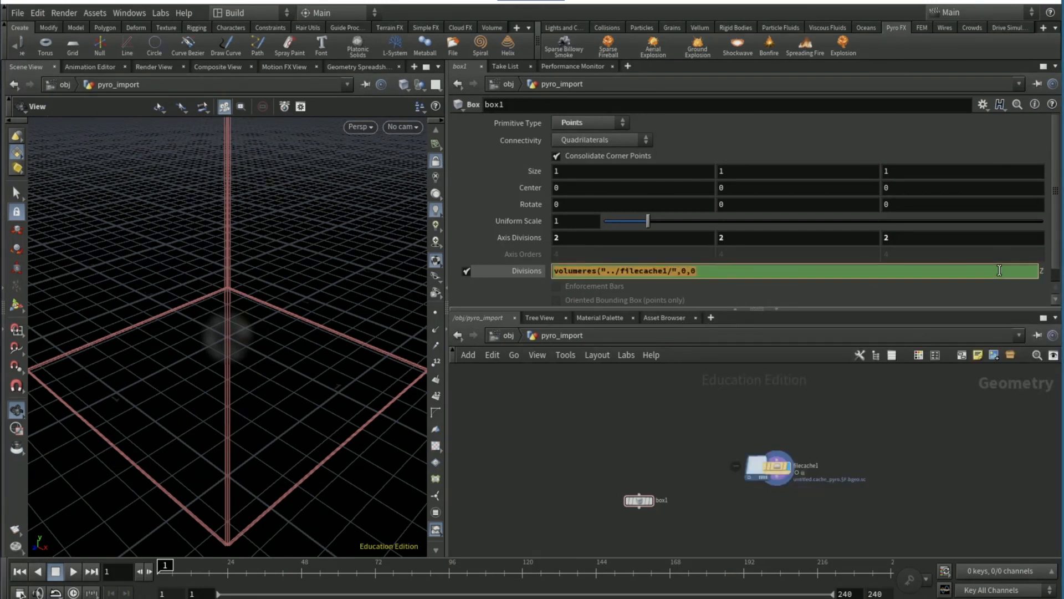
pyautogui.click(976, 270)
pyautogui.press('BackSpace')
pyautogui.write('2')
pyautogui.press('Return')
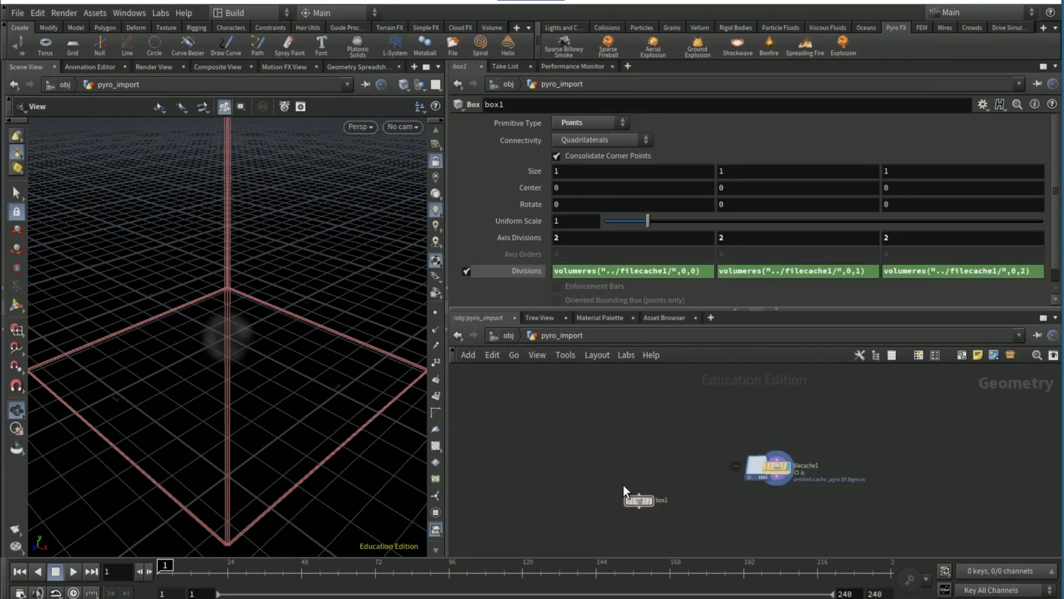
# Step: Display the box node's point grid in the viewport
pyautogui.click(653, 499)
pyautogui.moveTo(247, 377); pyautogui.dragTo(255, 422, button='right')
pyautogui.moveTo(255, 421); pyautogui.dragTo(185, 385)
# Step: Add an Attribute from Volume node below the File Cache node
pyautogui.press('Tab')
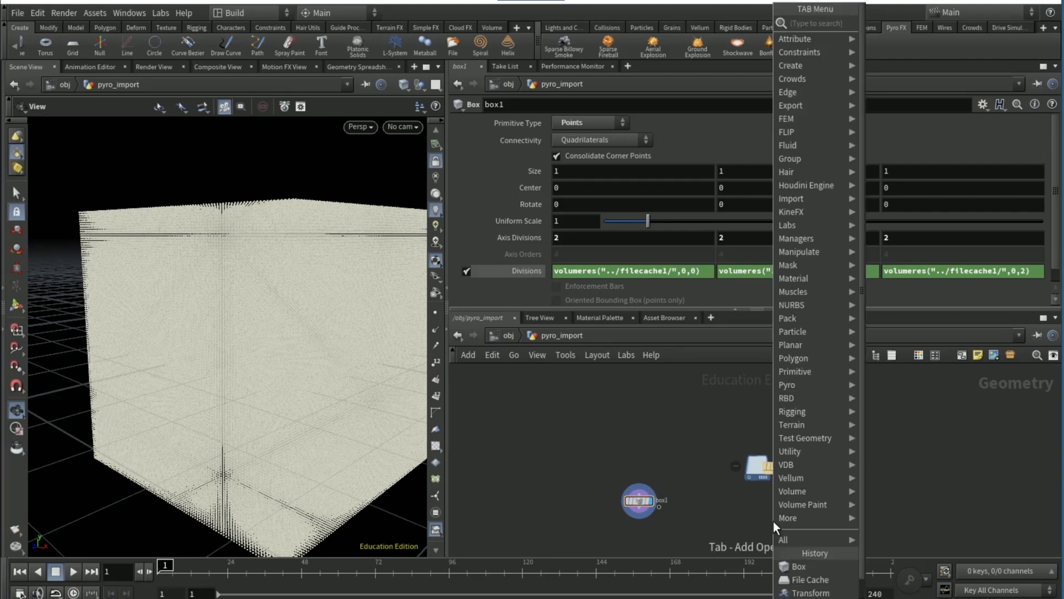
pyautogui.write('attribute')
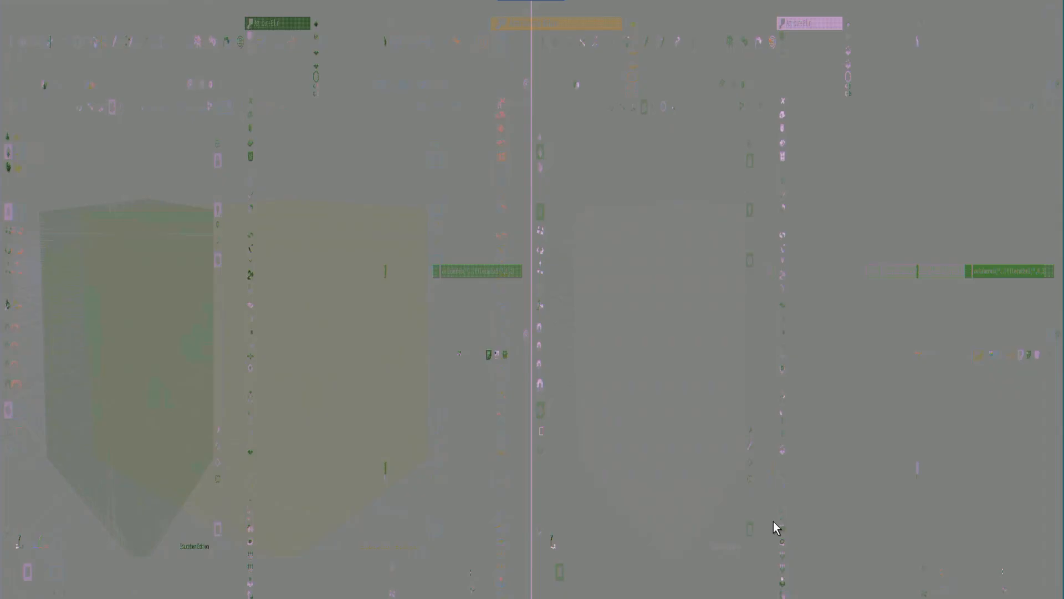
pyautogui.write(' from vo')
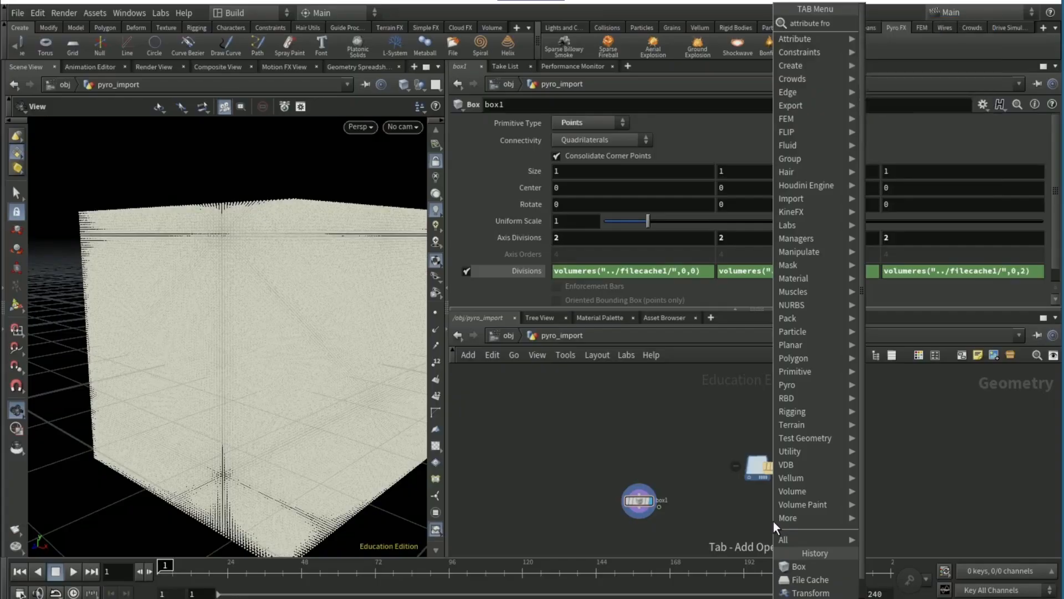
pyautogui.press('Return')
pyautogui.click(773, 521)
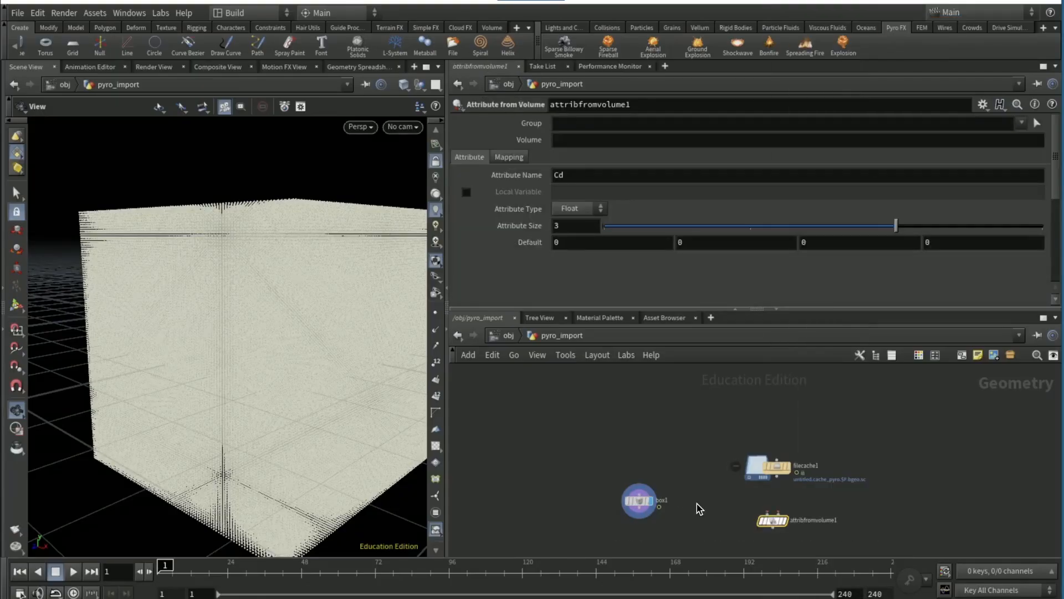
# Step: Wire the box into the Attribute from Volume node's first input and the File Cache into its second, and display the node's output
pyautogui.click(659, 506)
pyautogui.click(767, 515)
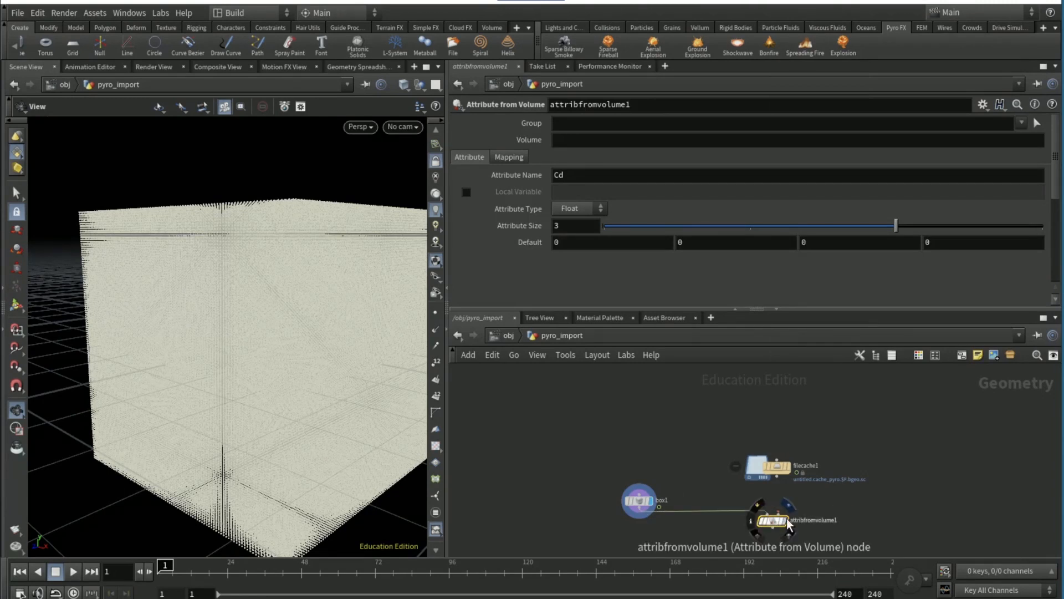
pyautogui.click(777, 514)
pyautogui.click(776, 475)
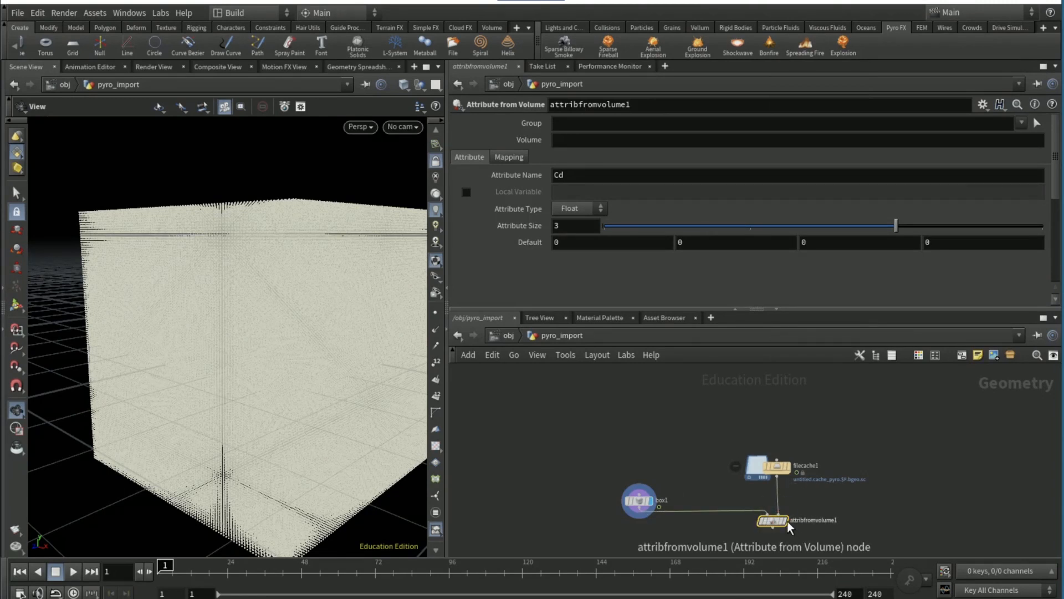
pyautogui.click(785, 520)
pyautogui.moveTo(231, 299); pyautogui.dragTo(267, 408)
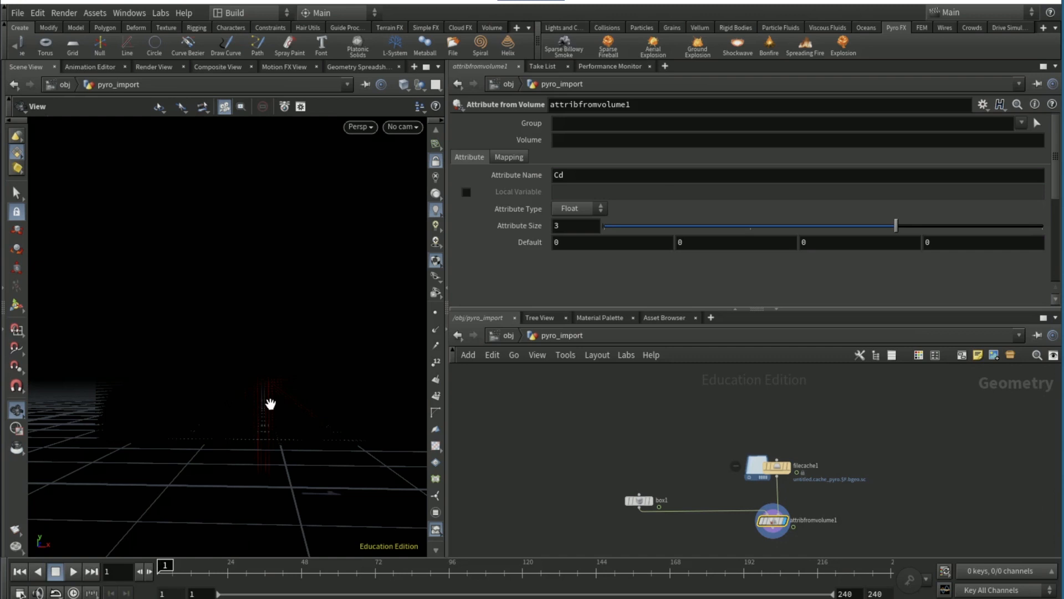
# Step: Set the Attribute from Volume node's source volume to density
pyautogui.click(575, 142)
pyautogui.write('density')
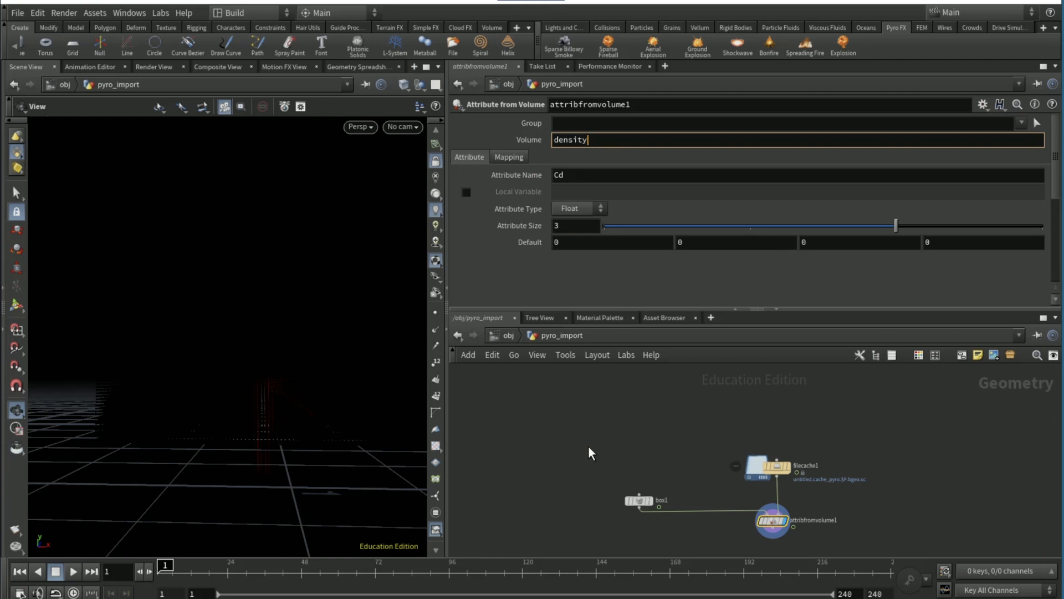
pyautogui.press('Return')
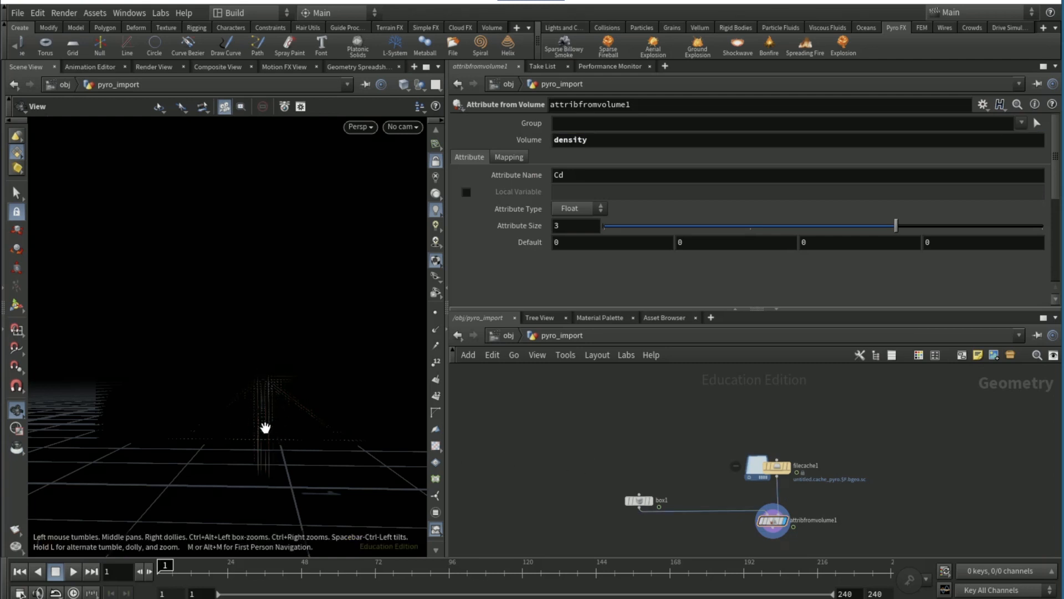
# Step: Add a Delete node, connect it below the Attribute from Volume node, and display its output
pyautogui.moveTo(555, 518); pyautogui.dragTo(524, 383, button='middle')
pyautogui.press('Tab')
pyautogui.write('dec')
pyautogui.press('BackSpace')
pyautogui.write('l')
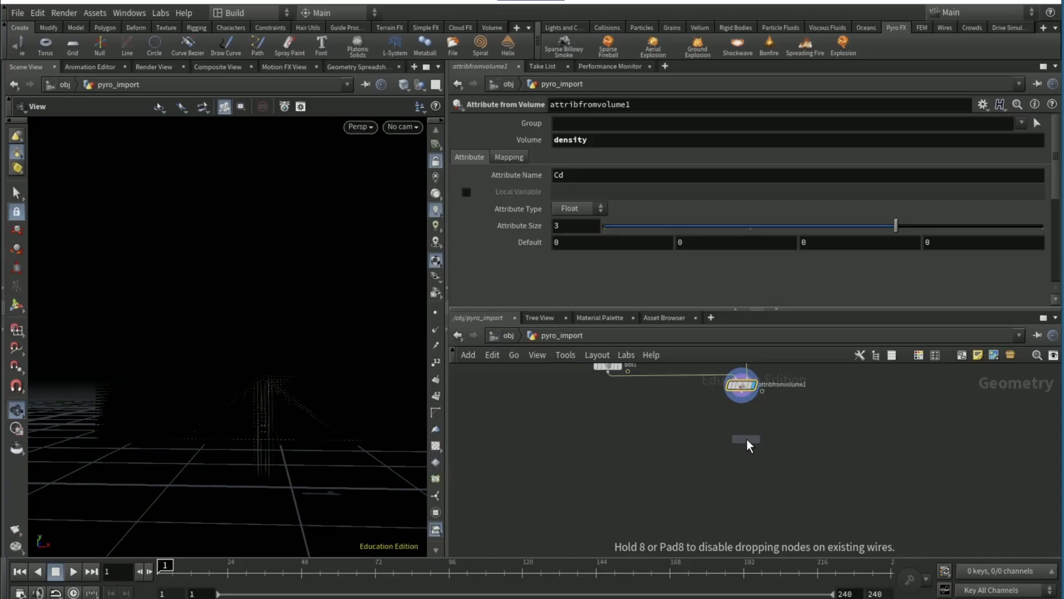
pyautogui.click(748, 440)
pyautogui.moveTo(748, 429); pyautogui.dragTo(741, 391)
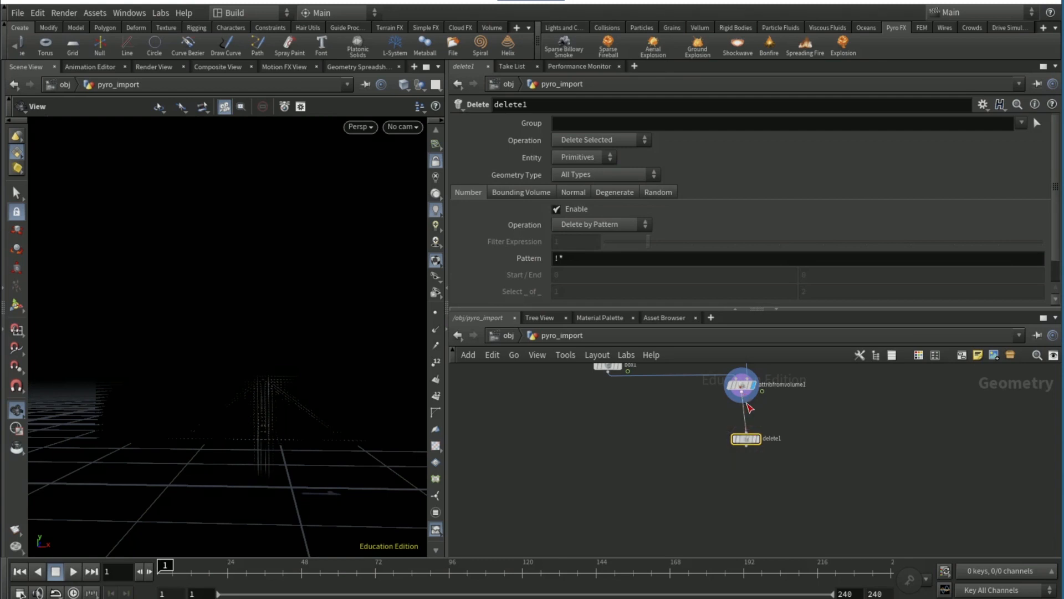
pyautogui.click(757, 438)
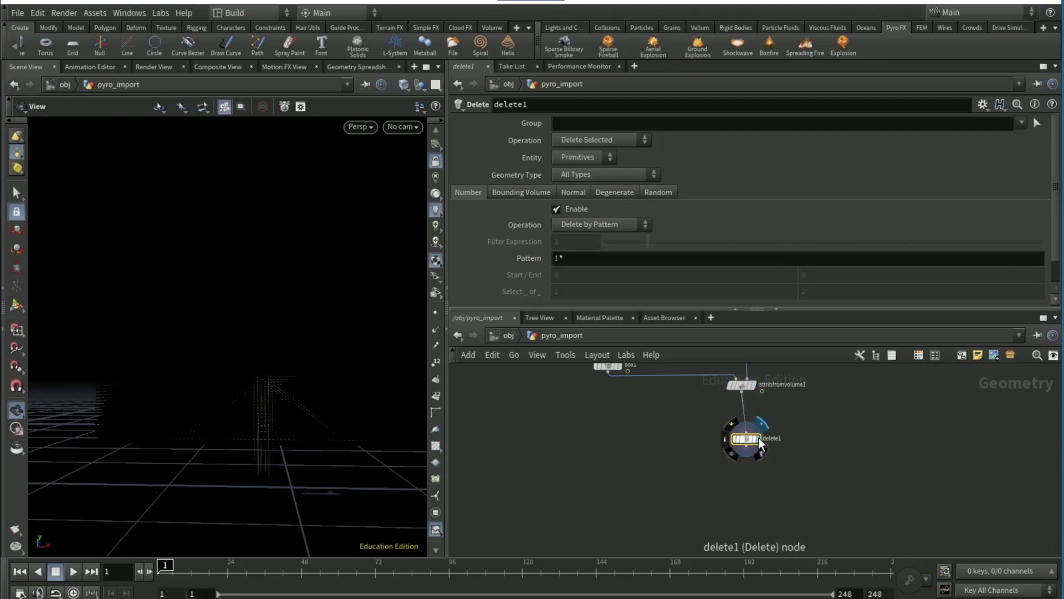
# Step: Set the Delete node's operation to Delete Non-Selected and its entity to Points
pyautogui.click(563, 140)
pyautogui.click(589, 166)
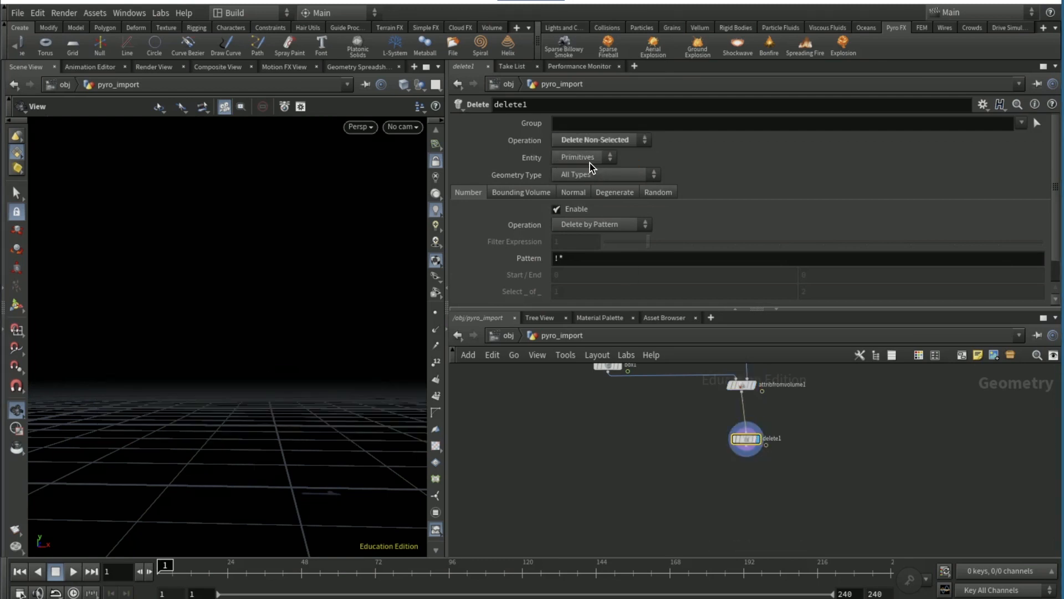
pyautogui.click(590, 163)
pyautogui.click(585, 187)
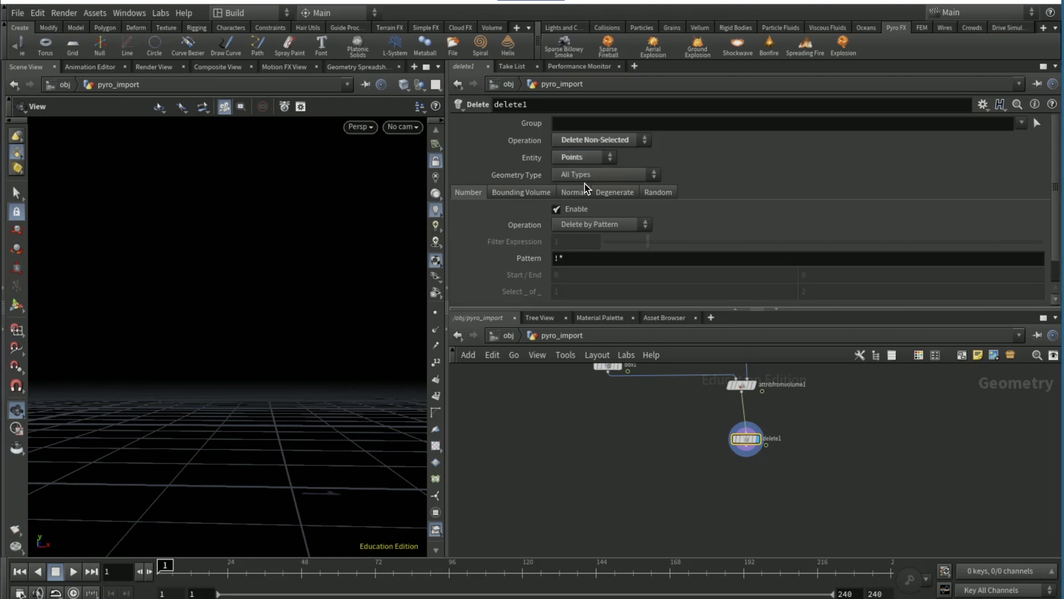
# Step: Make the Delete node filter by expression and set the filter expression to $CR>1.3
pyautogui.click(583, 218)
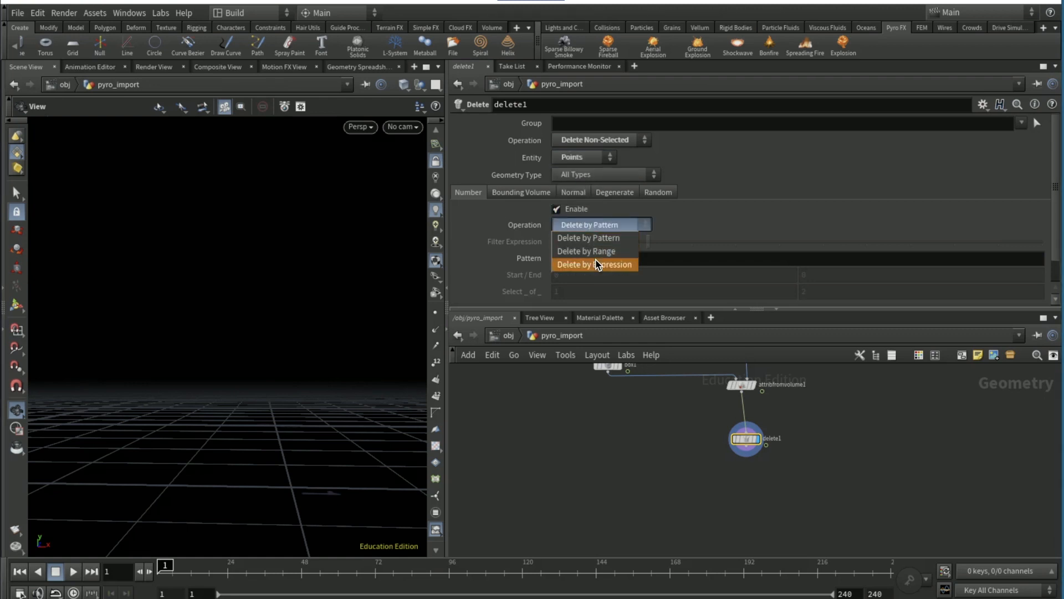
pyautogui.click(600, 262)
pyautogui.click(592, 236)
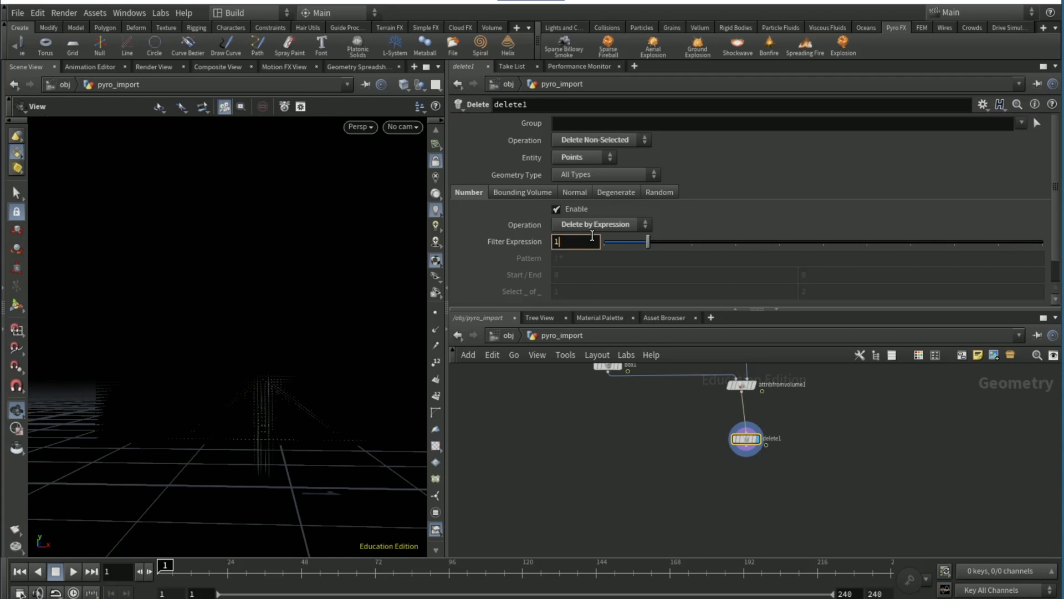
pyautogui.write('$CR>1.')
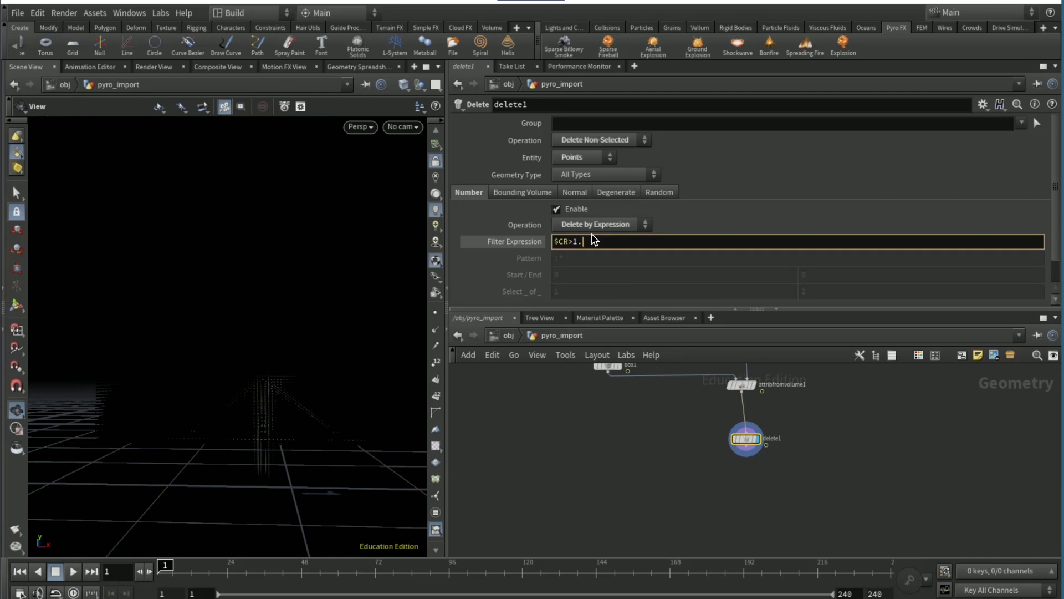
pyautogui.write('3')
pyautogui.press('Return')
# Step: Add a second Attribute from Volume node below the Delete node
pyautogui.moveTo(763, 440)
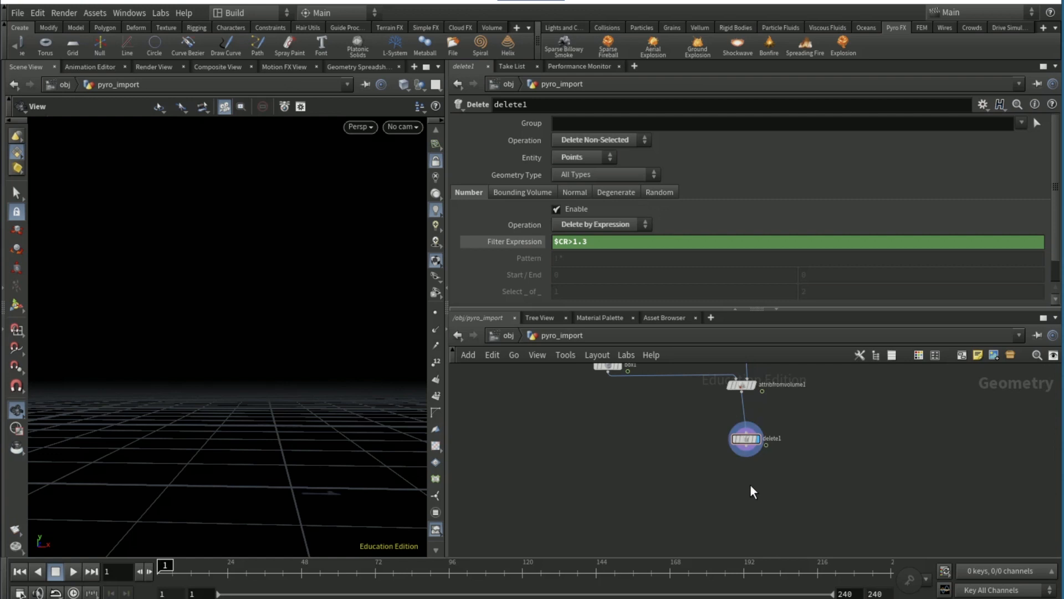
pyautogui.press('Tab')
pyautogui.write('atti')
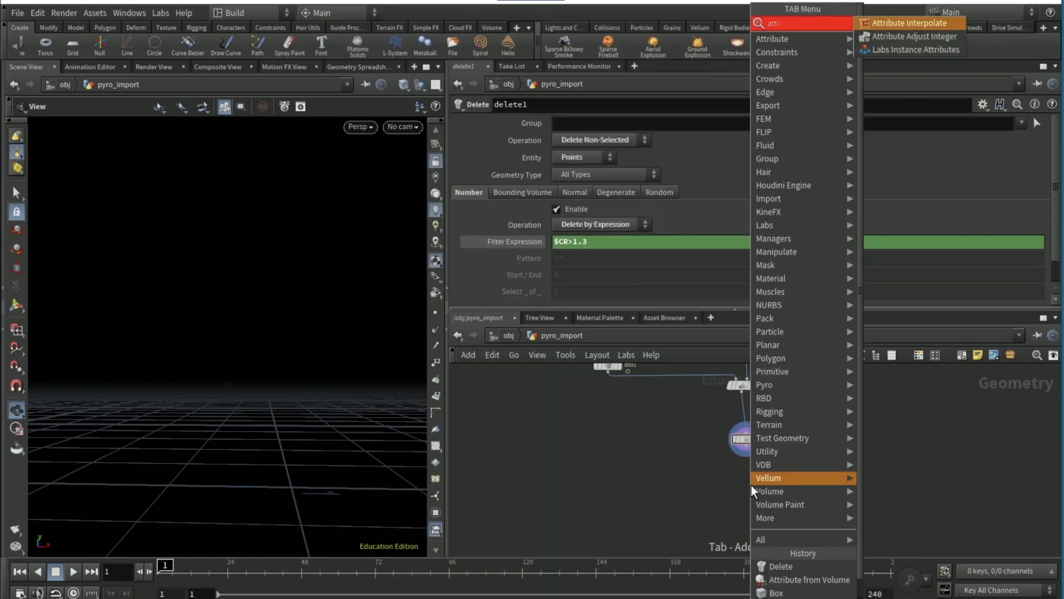
pyautogui.click(808, 579)
pyautogui.click(750, 484)
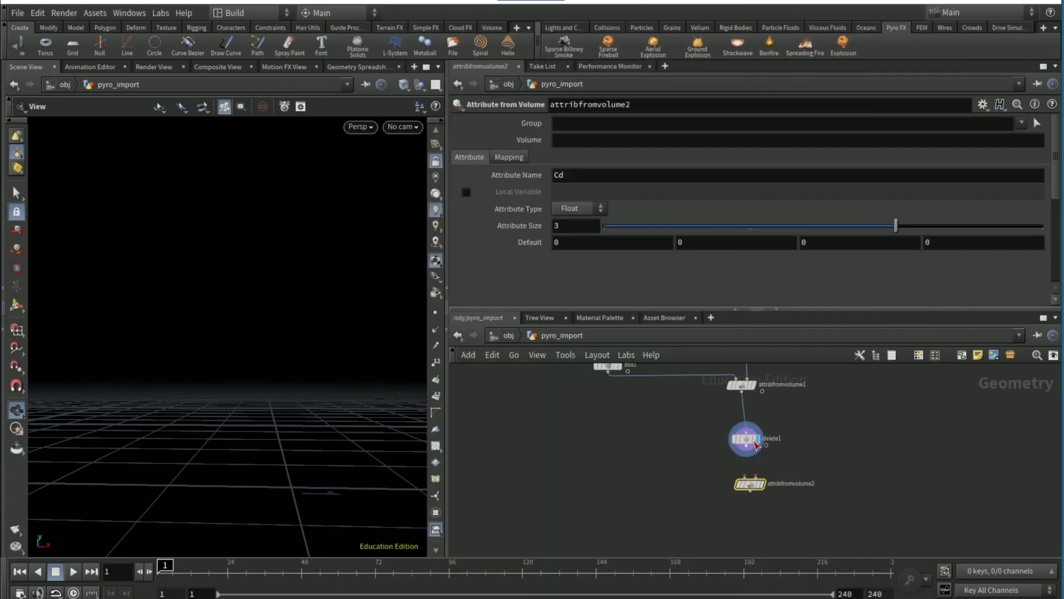
# Step: Connect the Delete node and the file cache to the second Attribute from Volume node's inputs and display that node
pyautogui.click(748, 449)
pyautogui.click(746, 476)
pyautogui.click(756, 476)
pyautogui.moveTo(852, 411); pyautogui.dragTo(828, 424, button='middle')
pyautogui.click(726, 434)
pyautogui.click(742, 491)
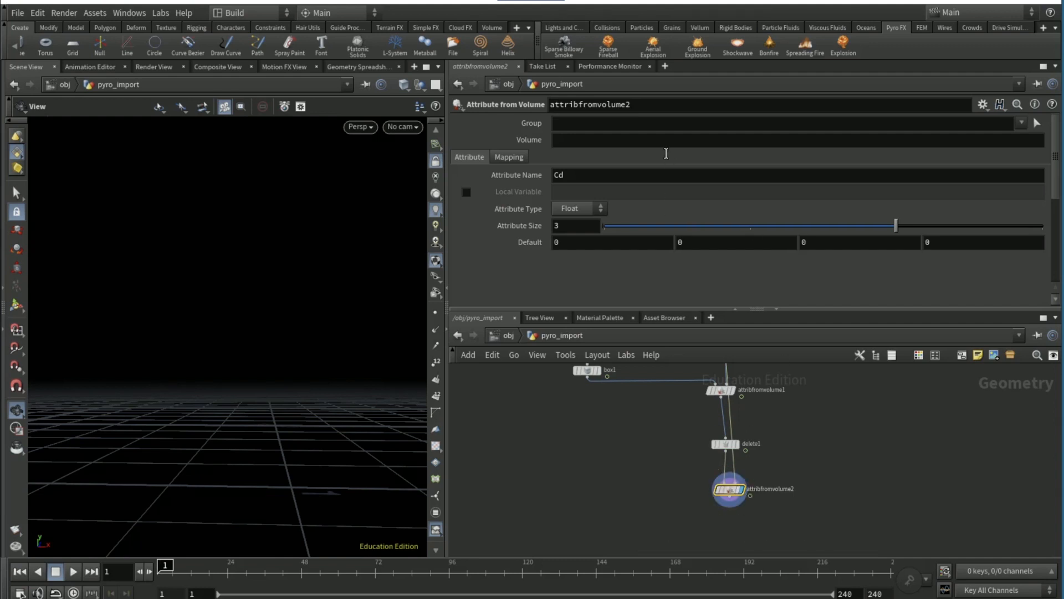
# Step: Set the second Attribute from Volume node's volume to heat and enable Map Volume to Value
pyautogui.click(659, 146)
pyautogui.write('heat')
pyautogui.press('Return')
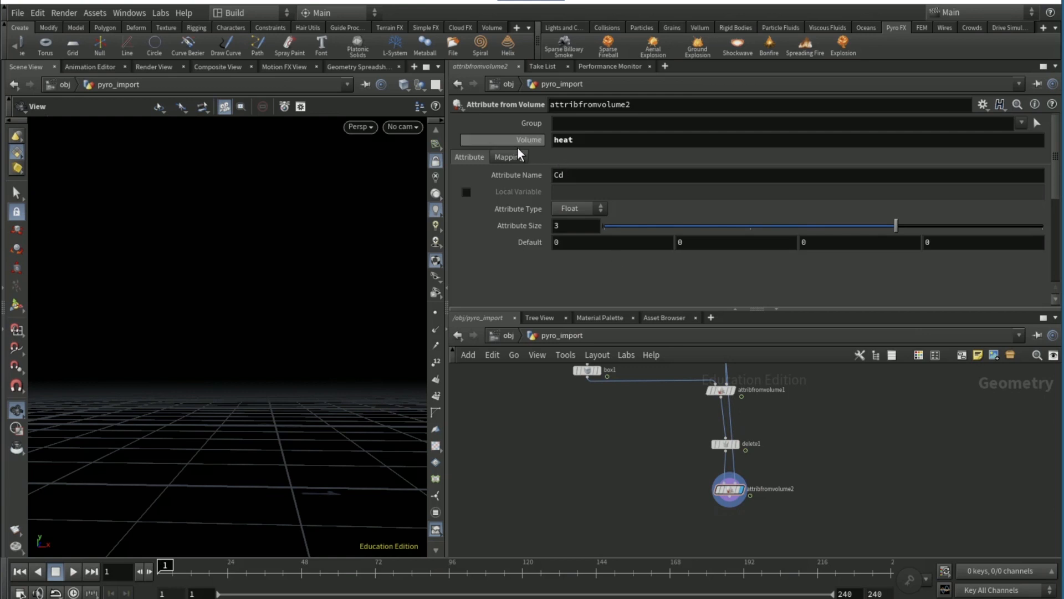
pyautogui.click(519, 156)
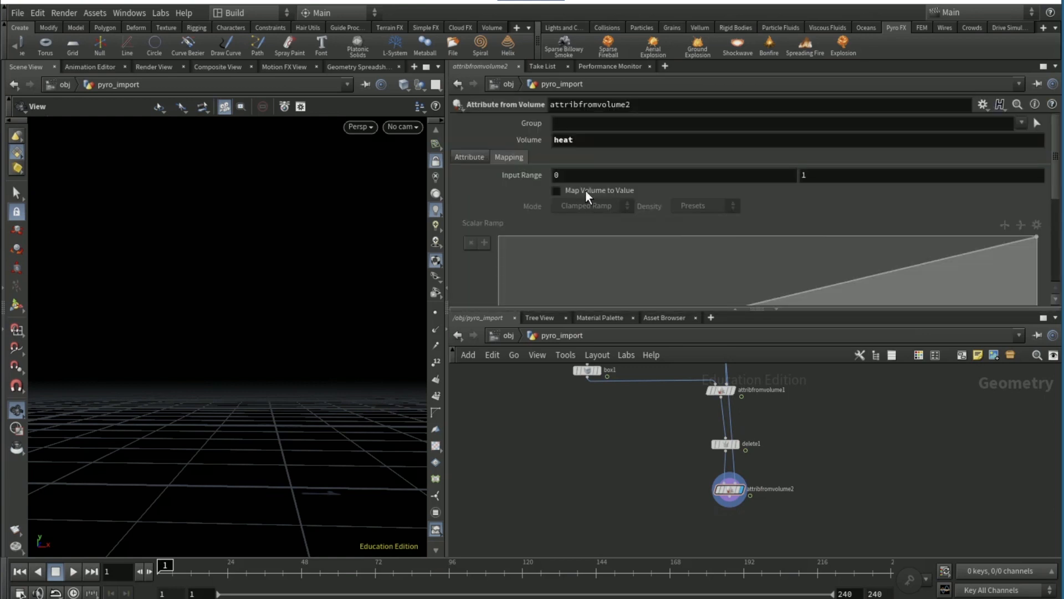
pyautogui.click(585, 191)
# Step: Shape the scalar ramp into a rising curve, starting at about 0.12 with added points at about 0.4, 0.6, 0.8 and 0.9
pyautogui.scroll(-3, 498, 187)
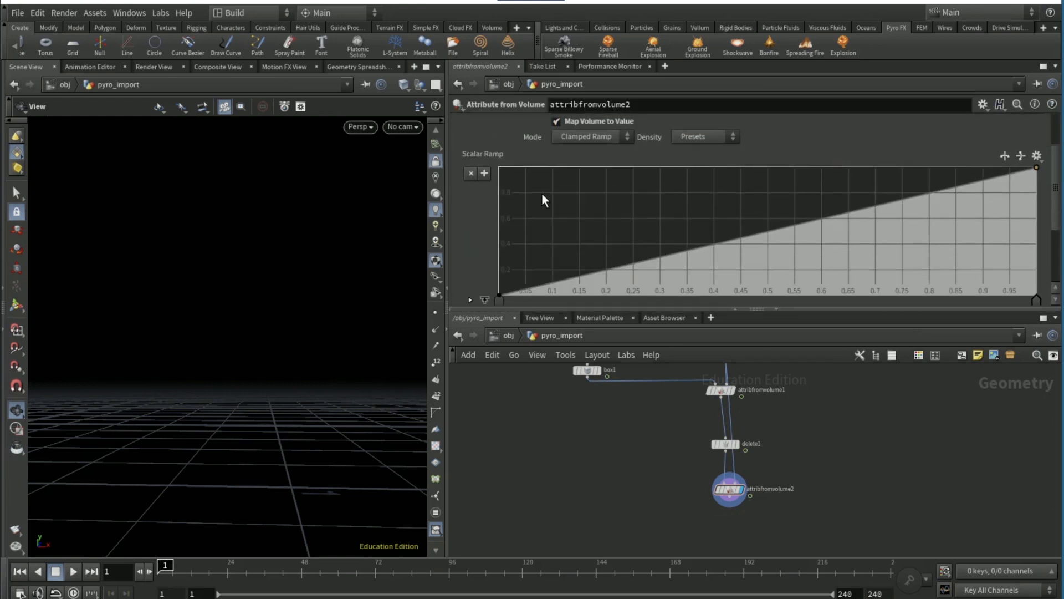
pyautogui.scroll(-1, 518, 262)
pyautogui.moveTo(499, 287); pyautogui.dragTo(589, 290)
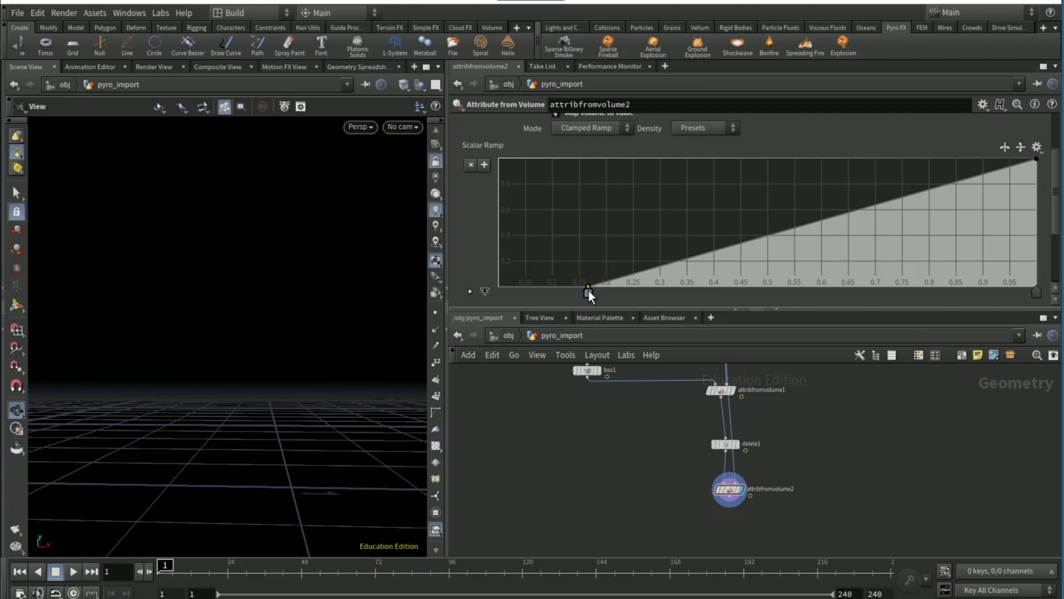
pyautogui.moveTo(588, 292); pyautogui.dragTo(563, 291)
pyautogui.click(688, 261)
pyautogui.moveTo(686, 261); pyautogui.dragTo(715, 261)
pyautogui.moveTo(822, 257); pyautogui.dragTo(822, 243)
pyautogui.click(928, 216)
pyautogui.click(982, 193)
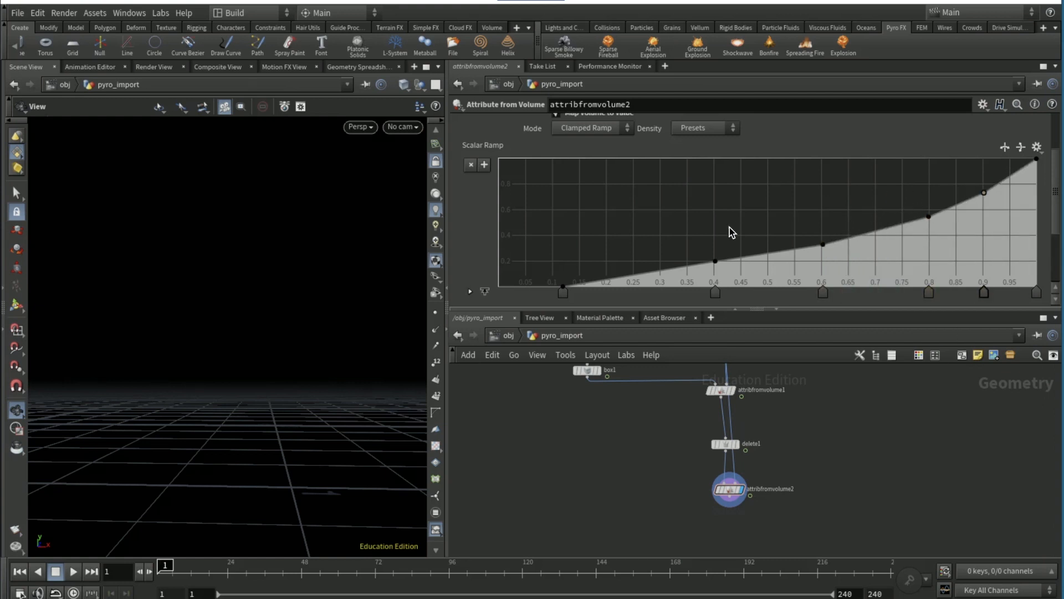
# Step: Enable Map Volume to Vector and apply the Blackbody preset to the vector ramp
pyautogui.scroll(-2, 458, 239)
pyautogui.click(600, 271)
pyautogui.click(699, 272)
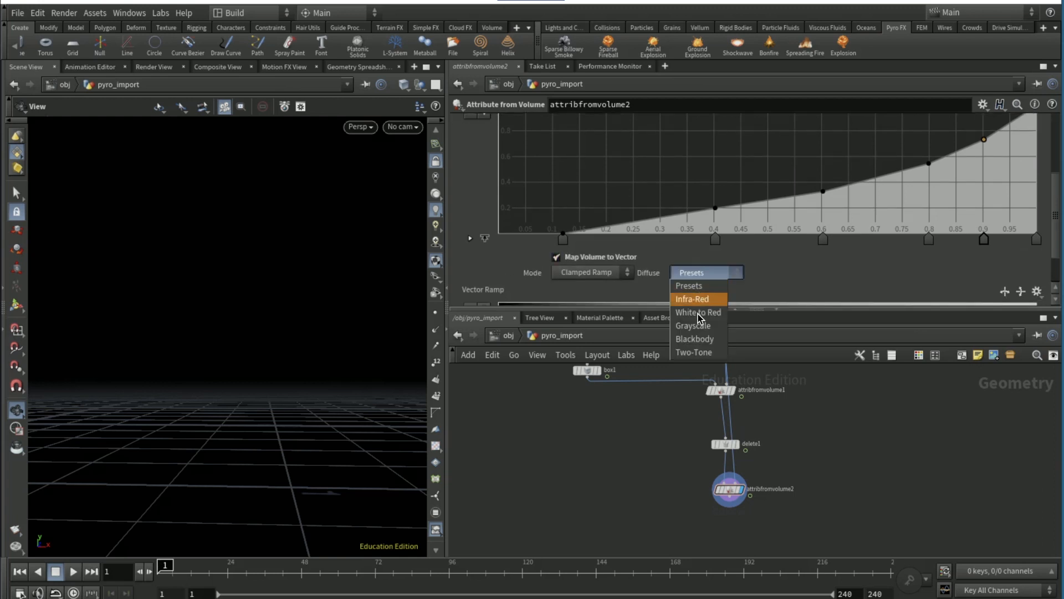
pyautogui.click(703, 340)
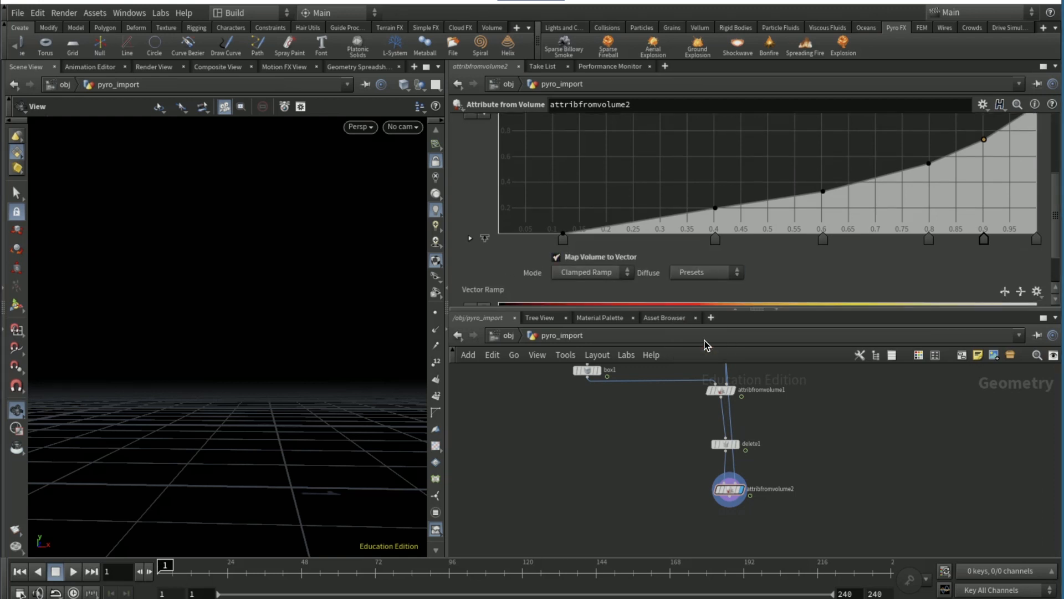
pyautogui.click(696, 272)
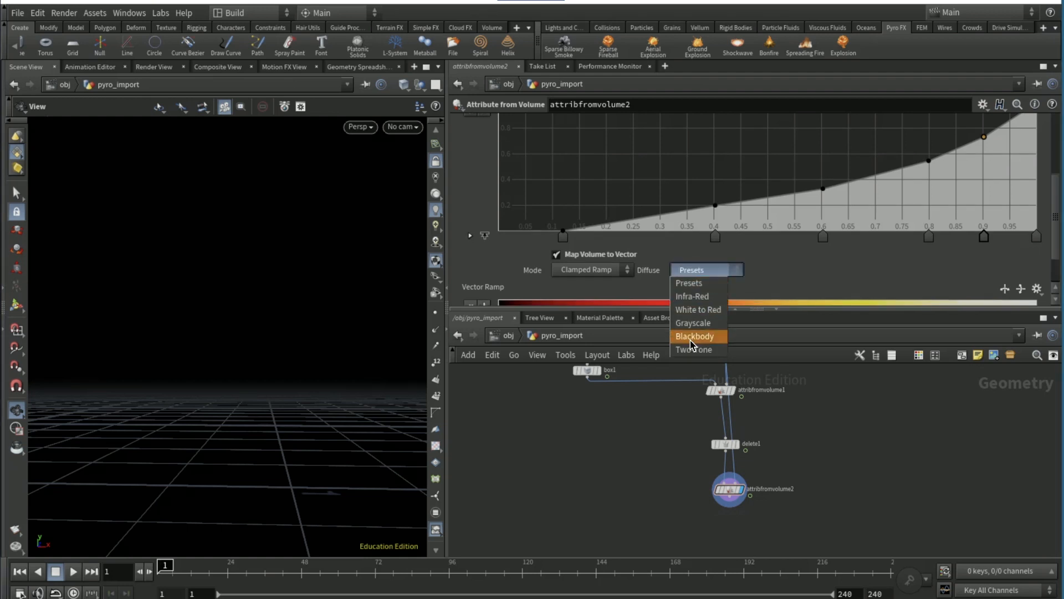
pyautogui.click(590, 427)
# Step: Reposition the vector ramp's color keys, moving red close to black near the start, yellow to about 0.74 and white to about 0.87
pyautogui.scroll(-2, 481, 225)
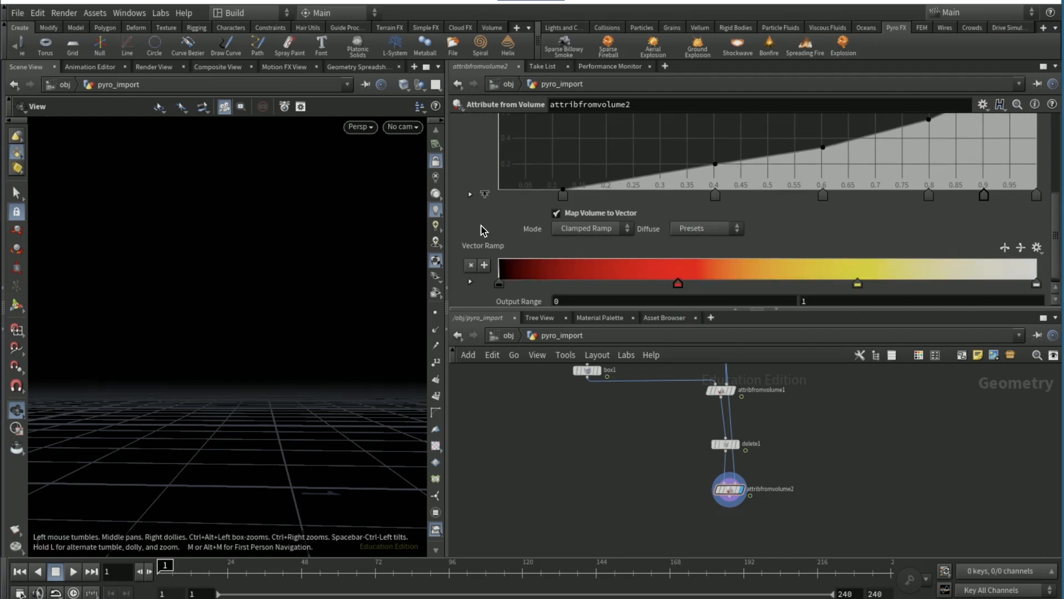
pyautogui.moveTo(679, 286); pyautogui.dragTo(508, 285)
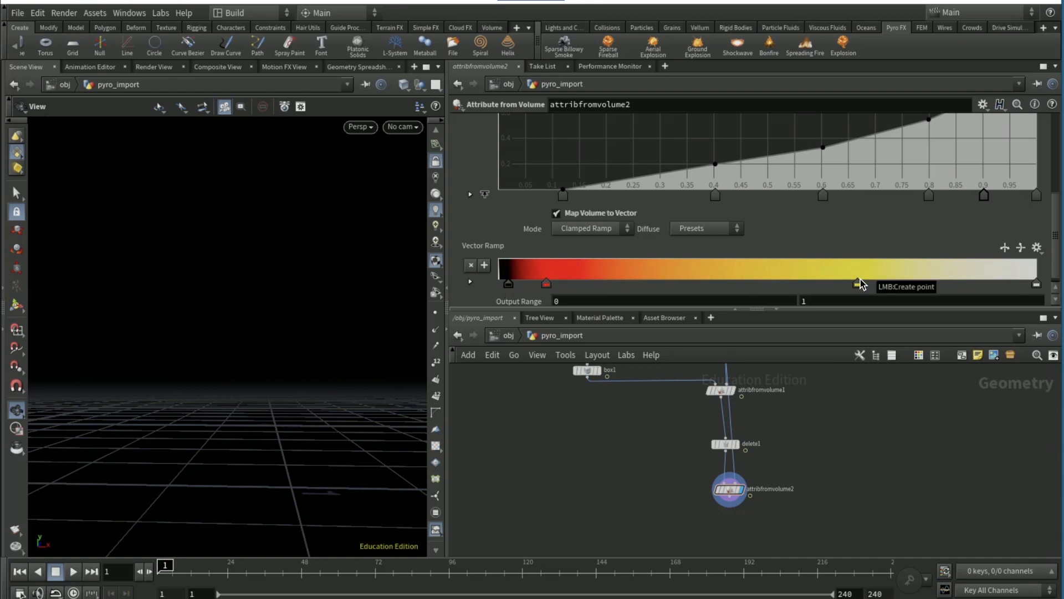
pyautogui.moveTo(860, 278); pyautogui.dragTo(898, 285)
pyautogui.hotkey('ctrl', 'z')
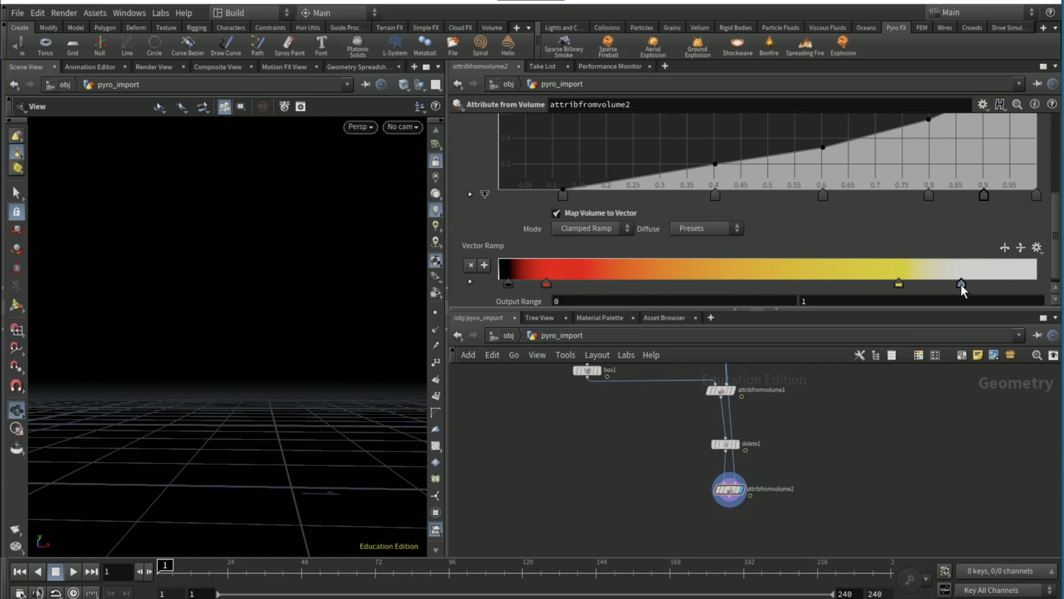
# Step: Add a second Box node and a Copy to Points node beside the second Attribute from Volume node
pyautogui.press('Tab')
pyautogui.write('box')
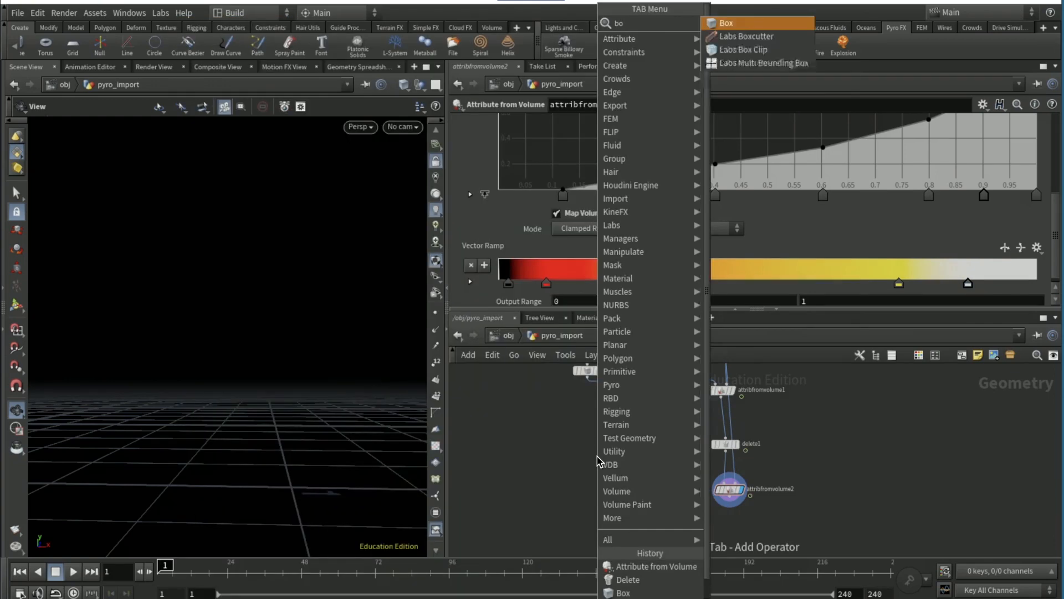
pyautogui.press('Return')
pyautogui.click(599, 458)
pyautogui.press('Tab')
pyautogui.write('copy to p')
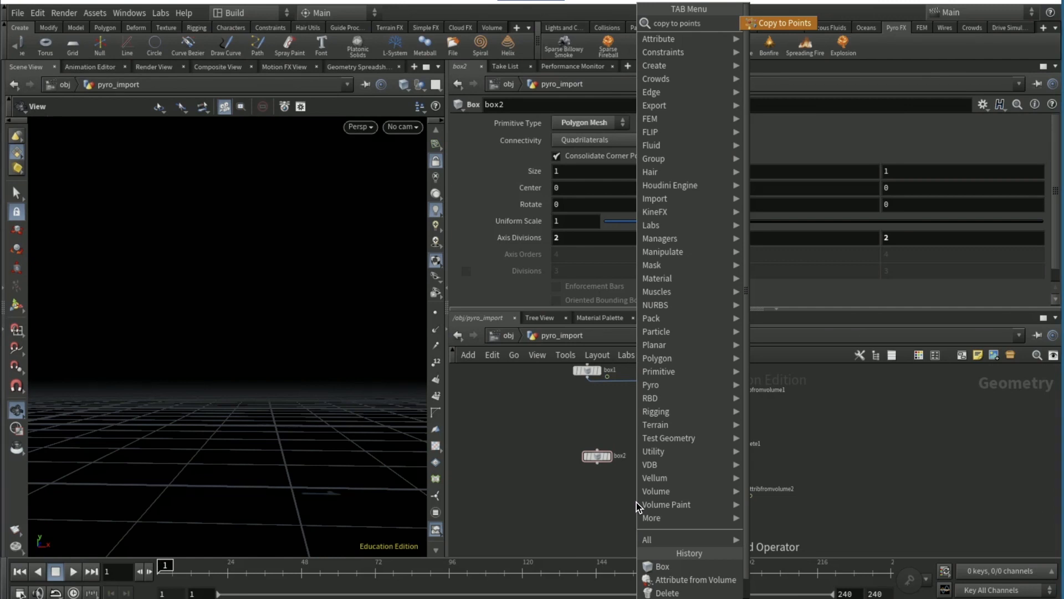
pyautogui.press('Return')
pyautogui.click(637, 502)
# Step: Set the second box's uniform scale to 0.05
pyautogui.click(598, 456)
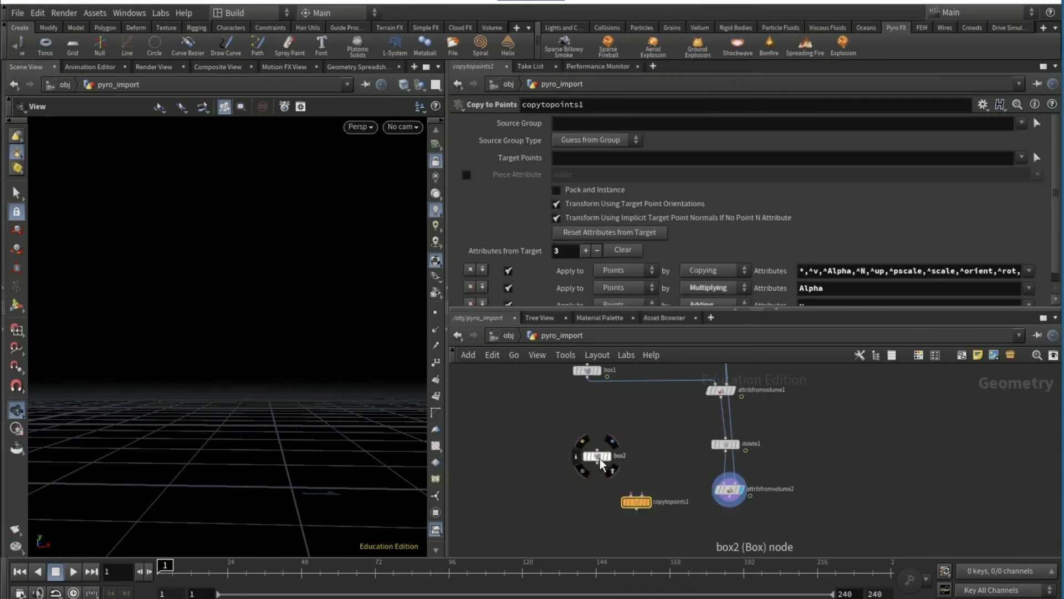
pyautogui.click(576, 223)
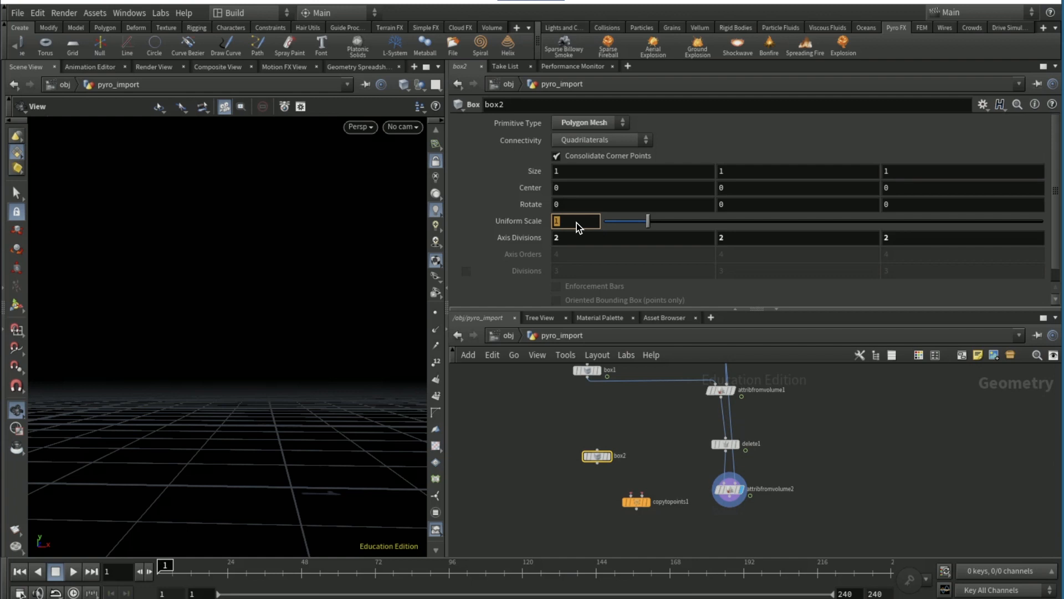
pyautogui.write('.05')
pyautogui.press('Return')
# Step: Connect the second box and the second Attribute from Volume node to the Copy to Points node and display its output
pyautogui.click(597, 463)
pyautogui.click(729, 504)
pyautogui.click(647, 501)
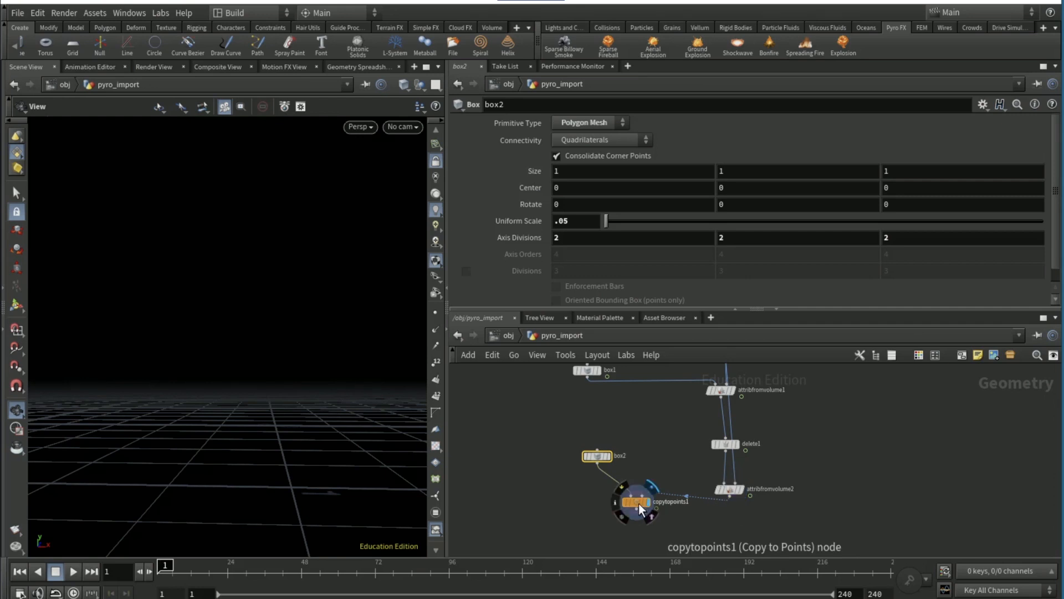
pyautogui.click(638, 503)
# Step: Play the animation to preview the colored boxes copied onto the explosion's points
pyautogui.click(72, 571)
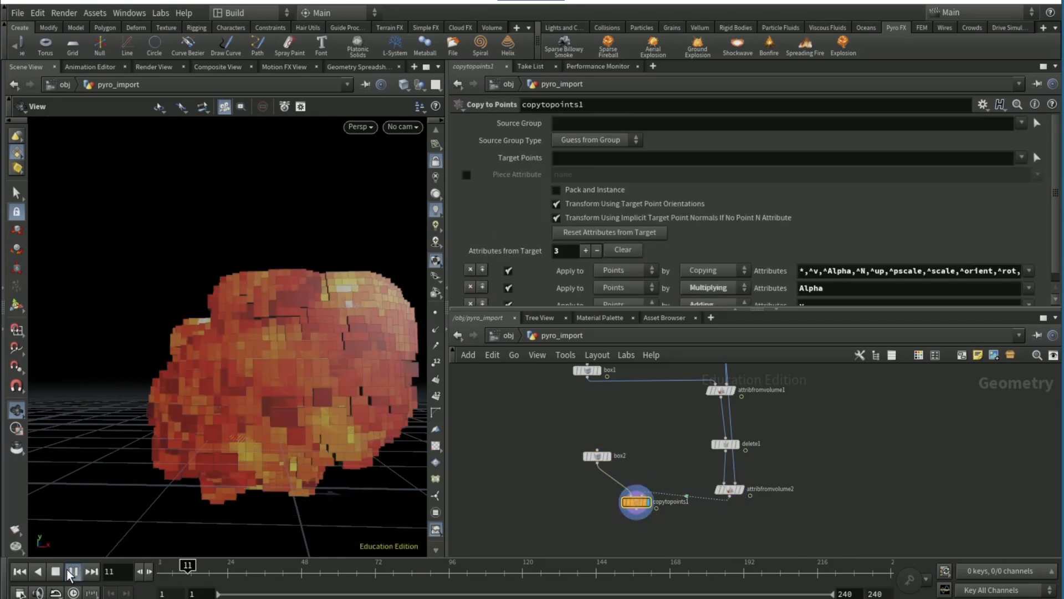
pyautogui.click(73, 571)
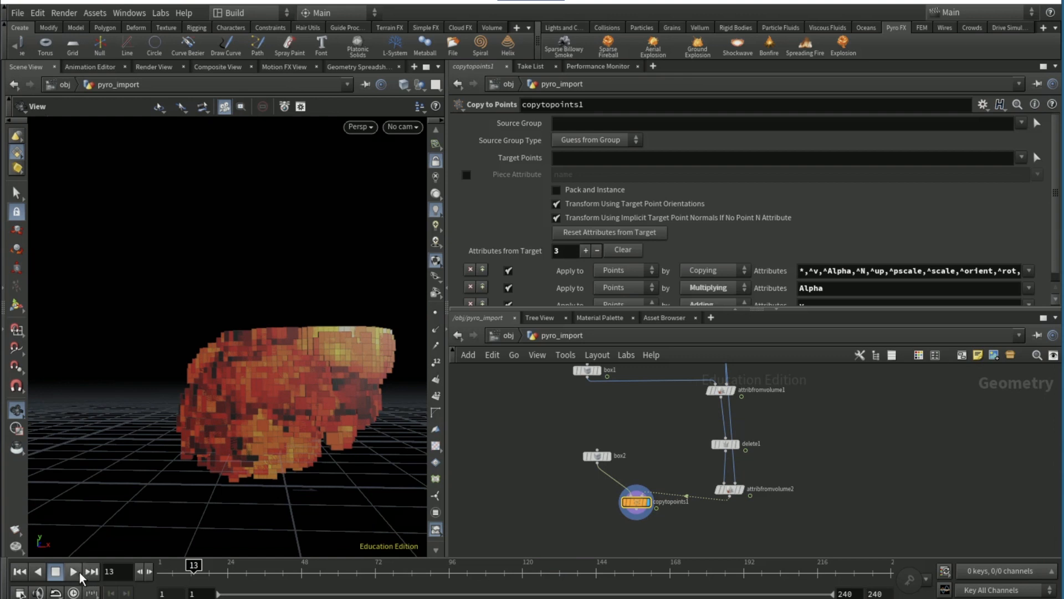
pyautogui.click(78, 572)
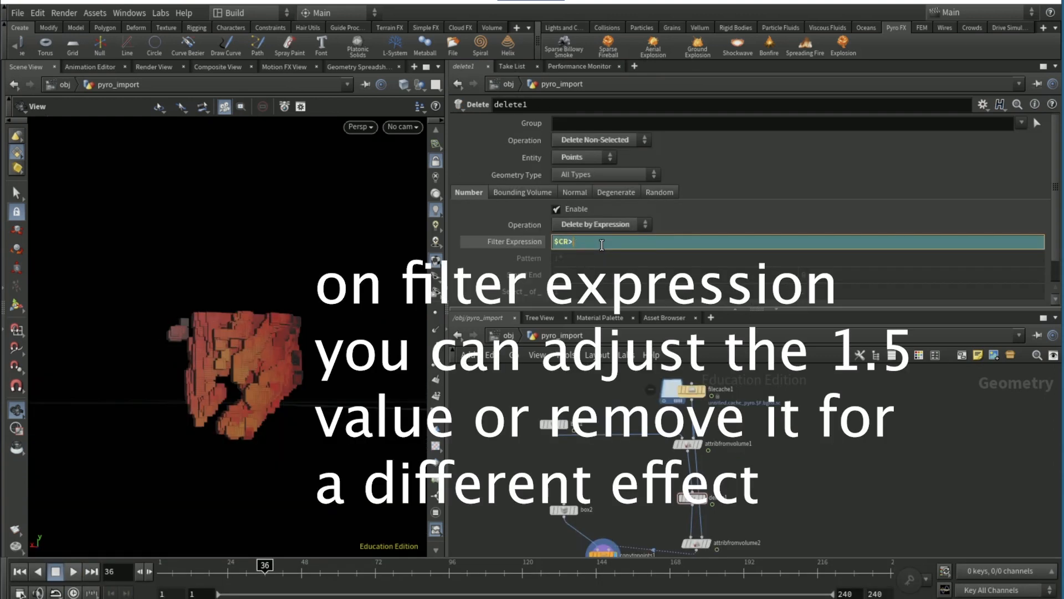
# Step: Shorten the Delete node's filter expression to $CR, removing the threshold comparison
pyautogui.press('BackSpace')
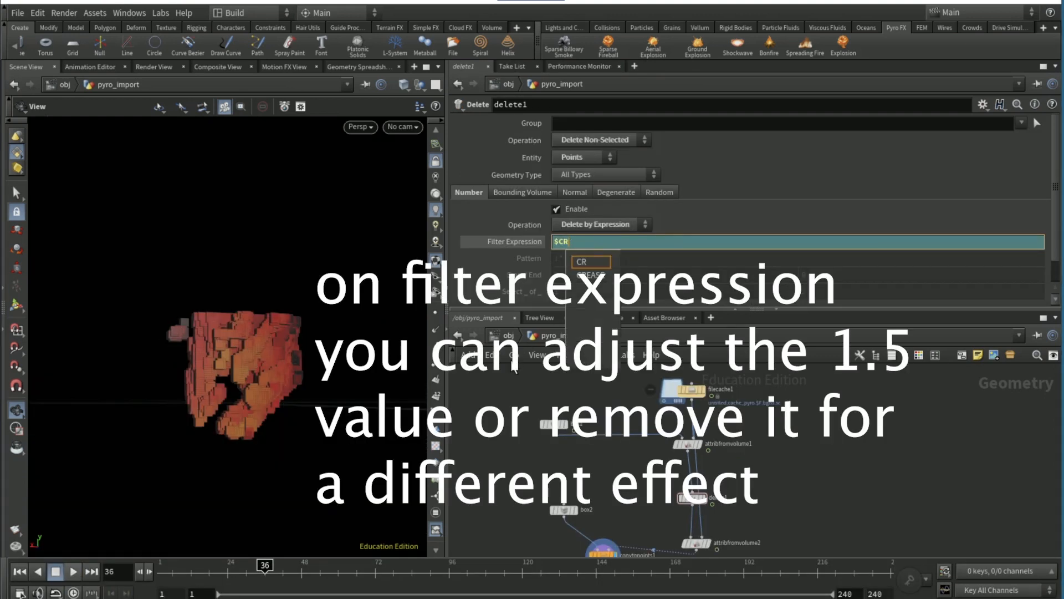
pyautogui.click(513, 355)
pyautogui.click(518, 370)
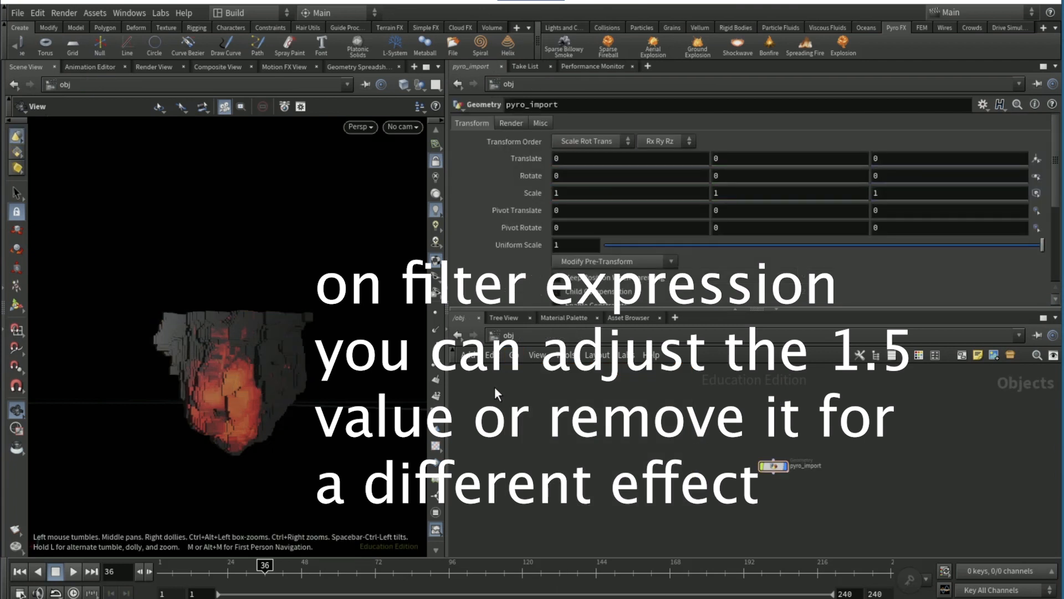
# Step: Play and scrub the animation from several angles to examine the box explosion's shape and colors
pyautogui.moveTo(280, 435); pyautogui.dragTo(226, 495)
pyautogui.moveTo(222, 576); pyautogui.dragTo(192, 577)
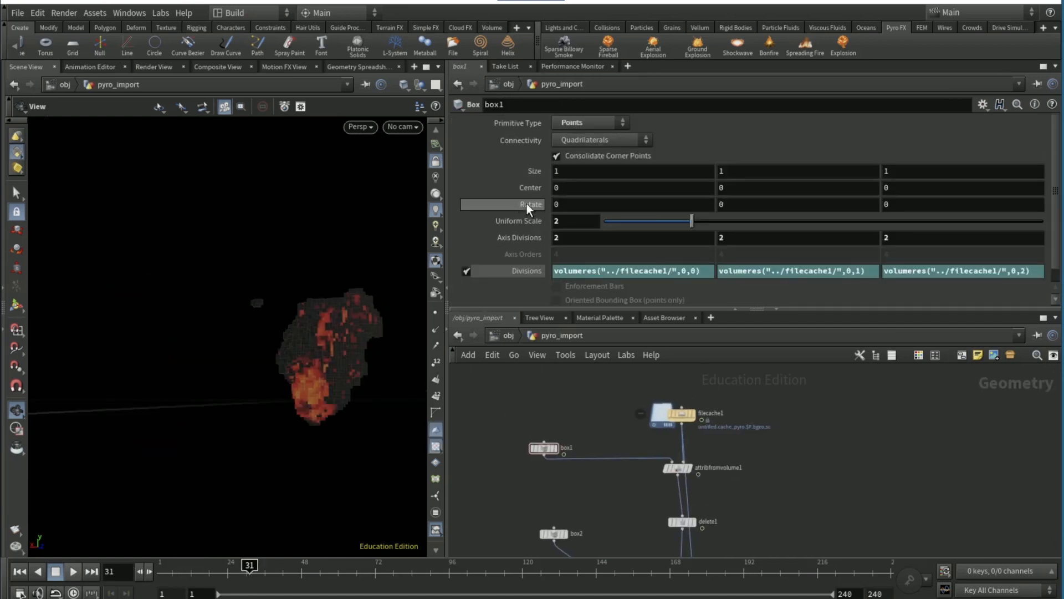
pyautogui.moveTo(561, 533); pyautogui.dragTo(571, 445, button='middle')
pyautogui.click(566, 446)
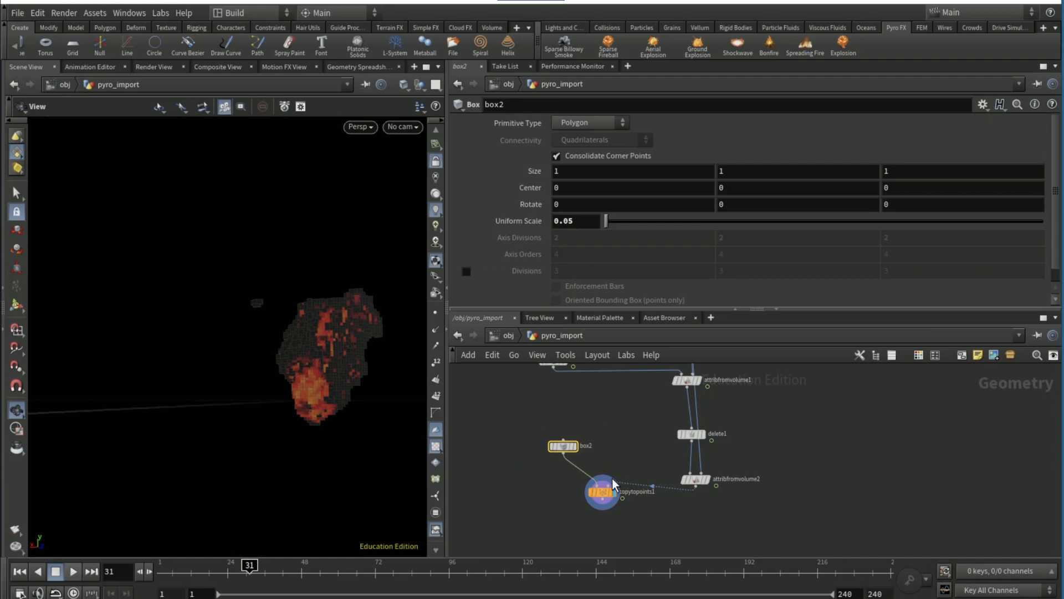
pyautogui.moveTo(225, 571); pyautogui.dragTo(326, 564)
pyautogui.moveTo(102, 578); pyautogui.dragTo(97, 575)
pyautogui.click(76, 574)
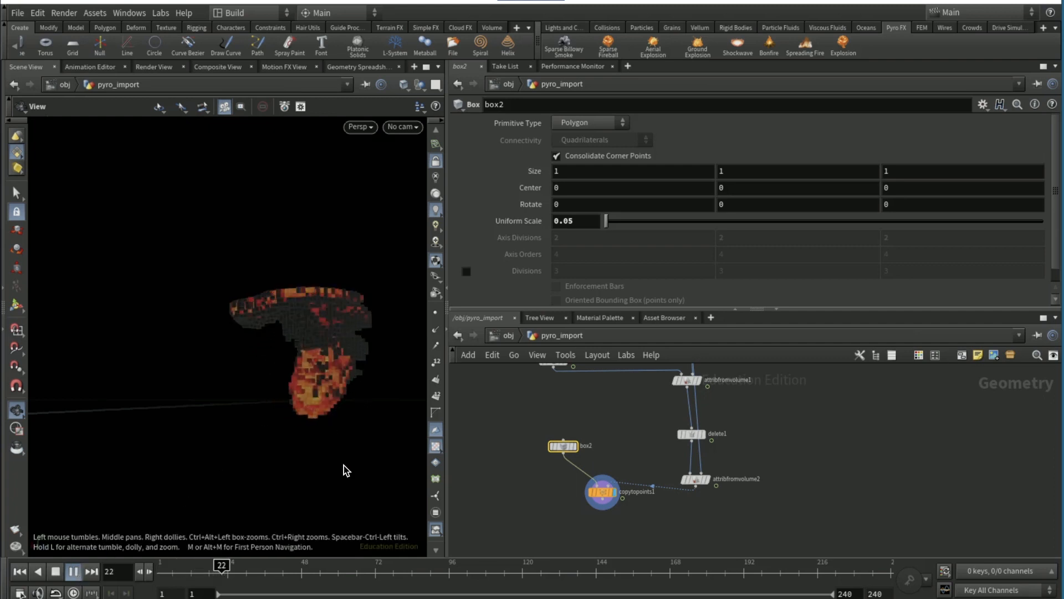
pyautogui.moveTo(386, 371); pyautogui.dragTo(352, 416, button='right')
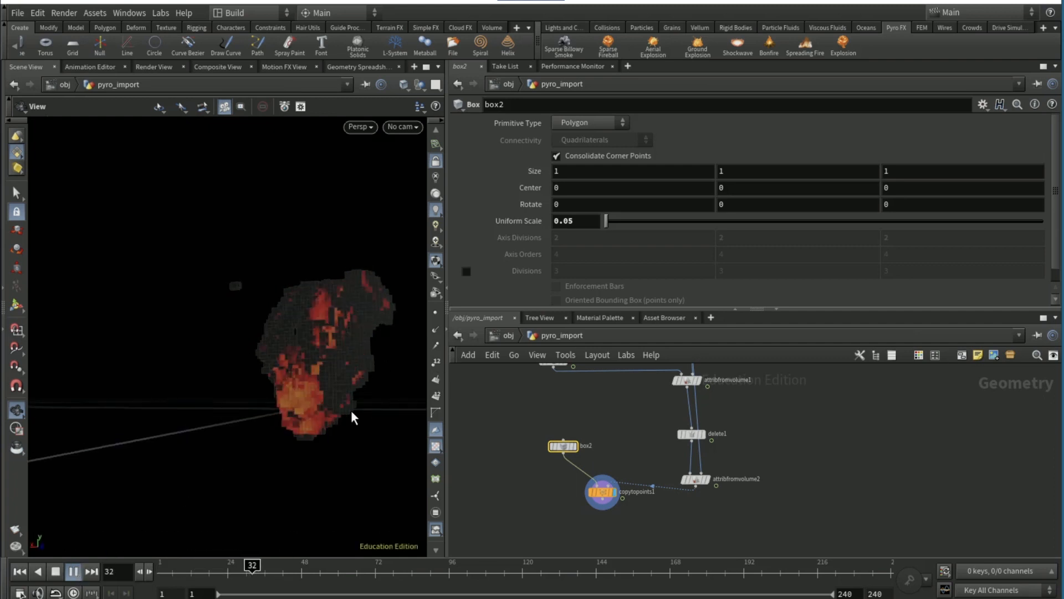
pyautogui.moveTo(391, 413); pyautogui.dragTo(285, 399)
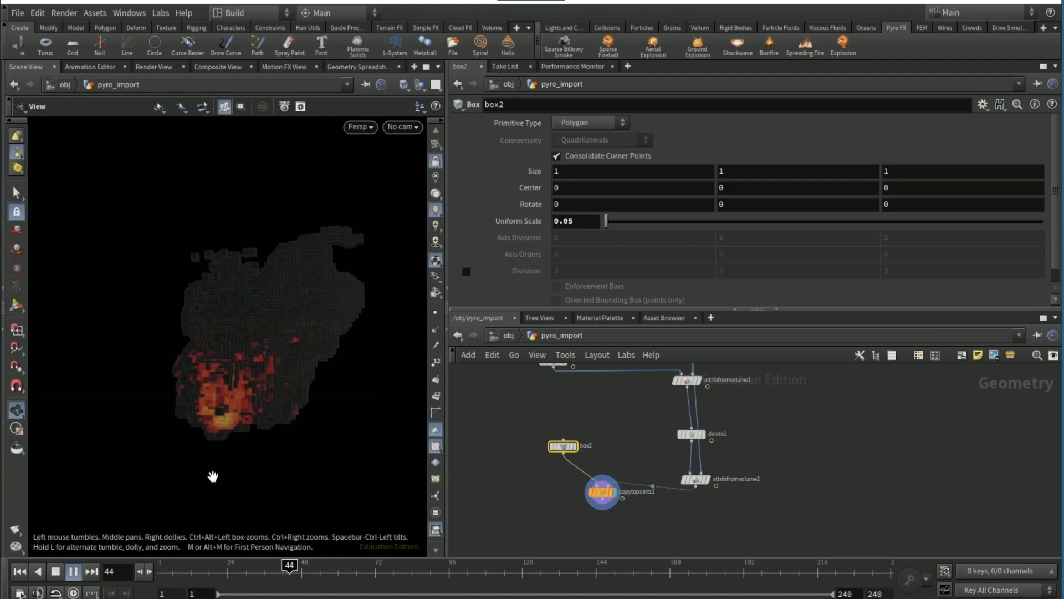
pyautogui.click(73, 570)
# Step: Set the Delete node's filter expression to $CR>1.5 and play the animation to check the effect
pyautogui.moveTo(624, 413); pyautogui.dragTo(605, 435, button='middle')
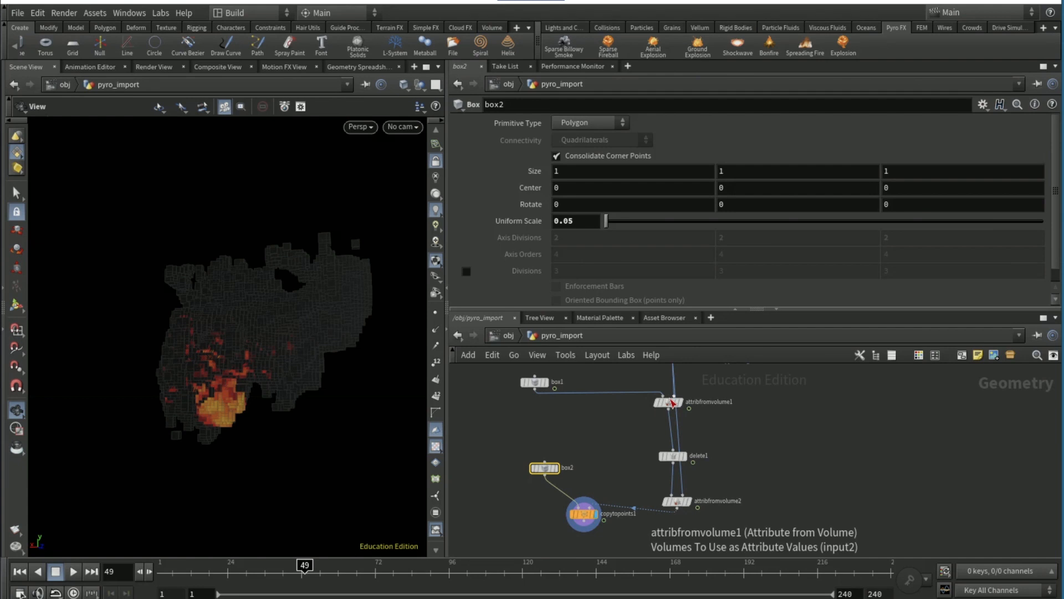
pyautogui.click(673, 456)
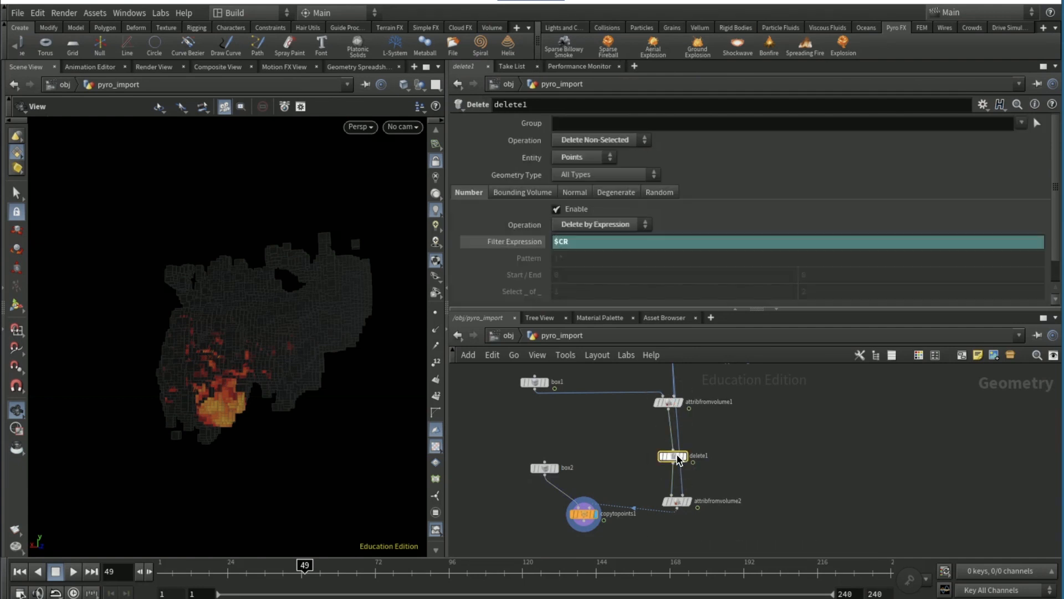
pyautogui.click(603, 241)
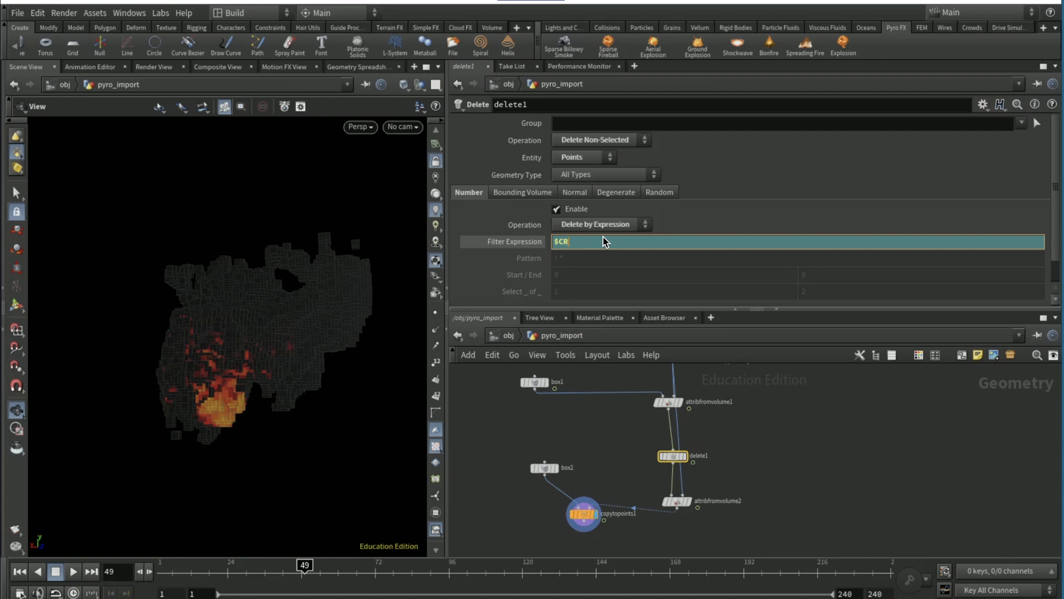
pyautogui.write('>1.1')
pyautogui.click(599, 406)
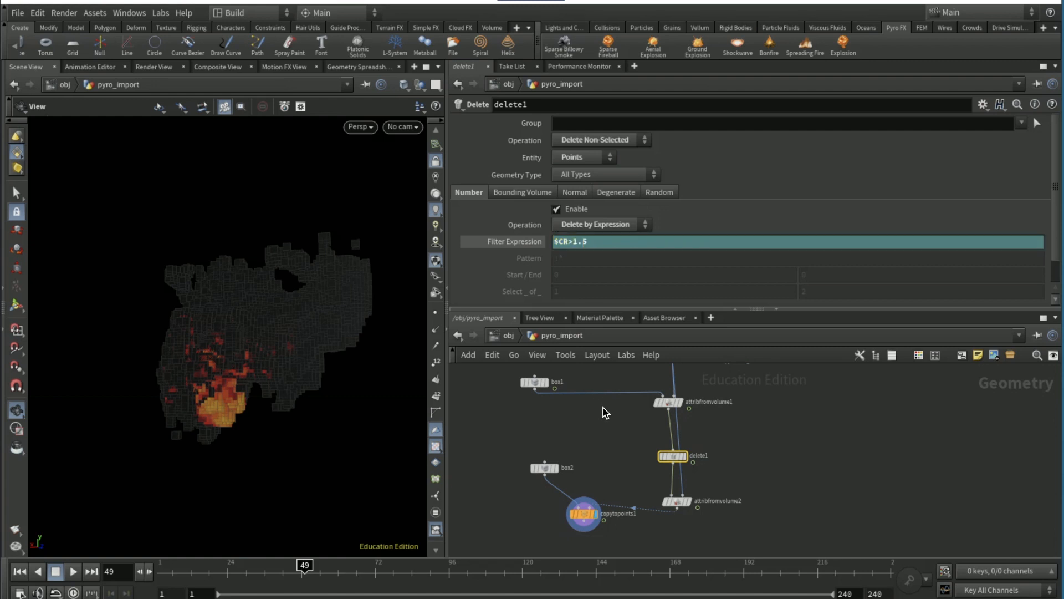
pyautogui.click(68, 572)
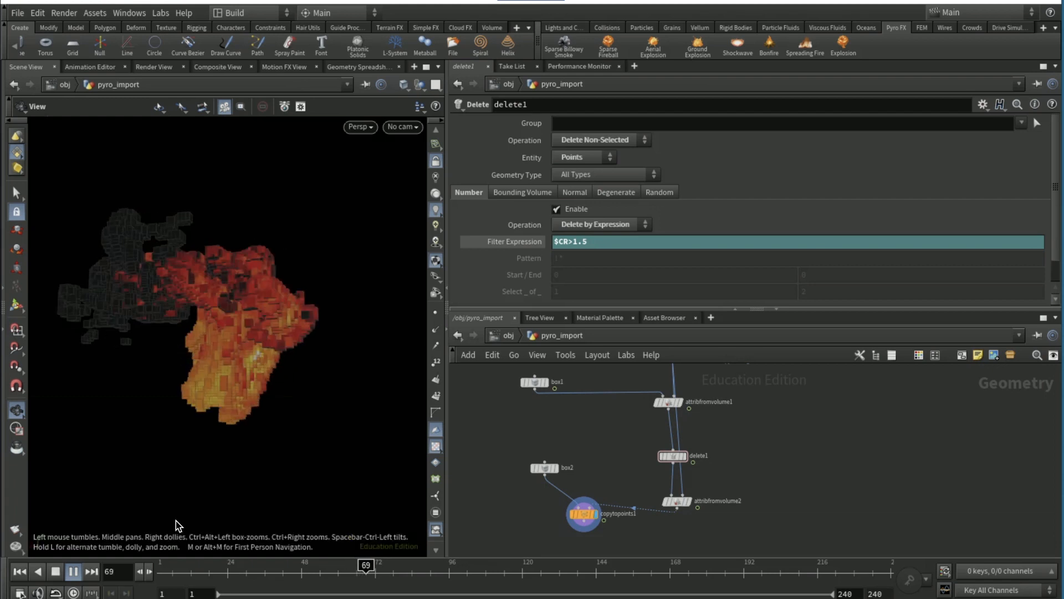
pyautogui.click(56, 570)
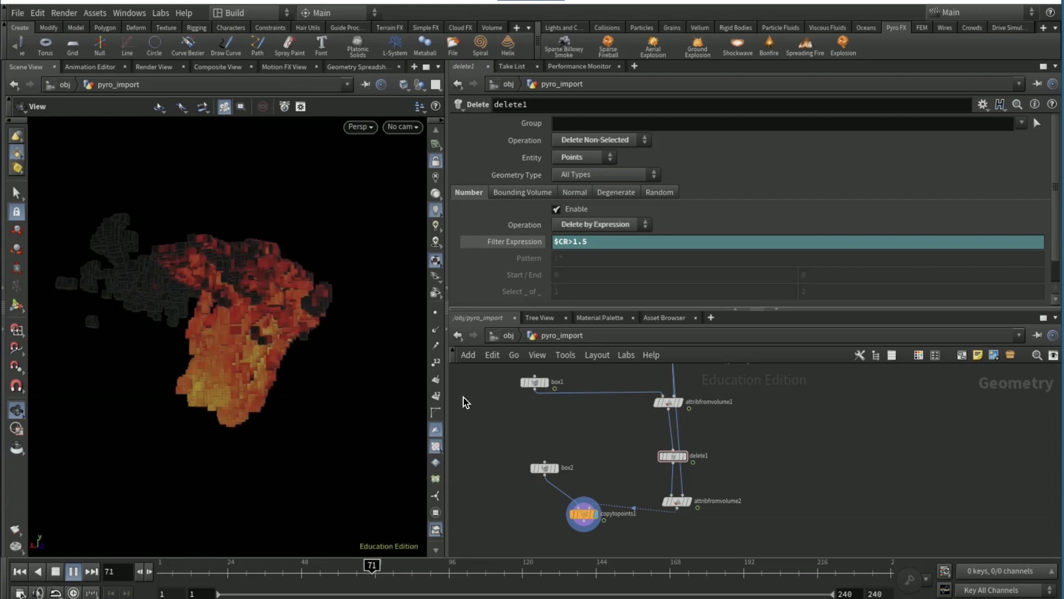
# Step: Reduce the uniform scale of the second box, used for the copies, to 0.036
pyautogui.click(545, 467)
pyautogui.click(585, 221)
pyautogui.press('Left')
pyautogui.write('2')
pyautogui.press('Return')
pyautogui.press('Down')
pyautogui.press('Down')
pyautogui.press('Down')
pyautogui.press('Down')
pyautogui.press('Down')
pyautogui.press('Down')
pyautogui.press('Down')
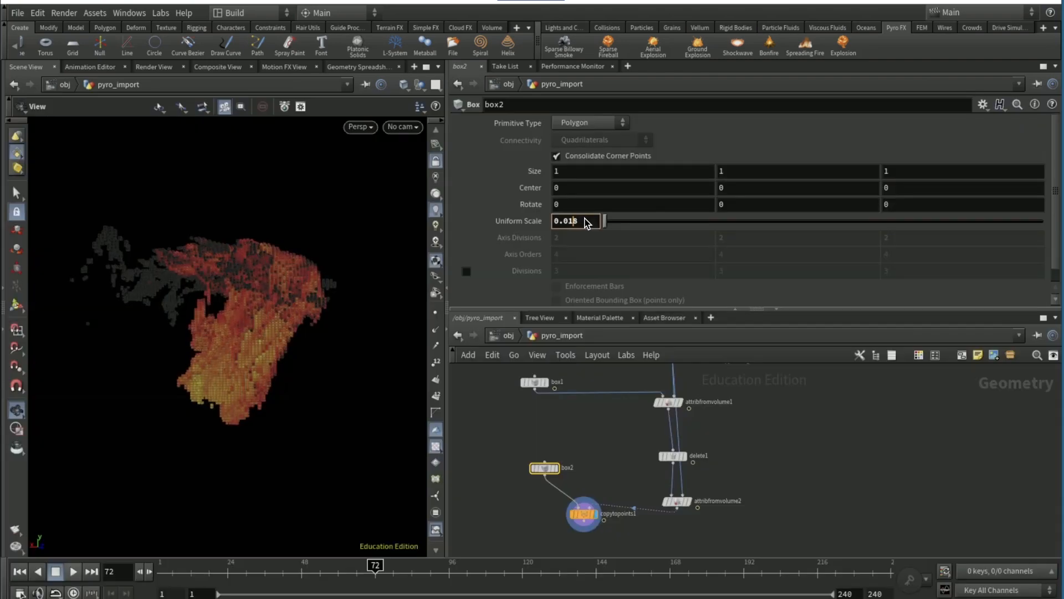
pyautogui.press('Up')
pyautogui.press('Up')
pyautogui.press('Up')
pyautogui.press('BackSpace')
pyautogui.press('Return')
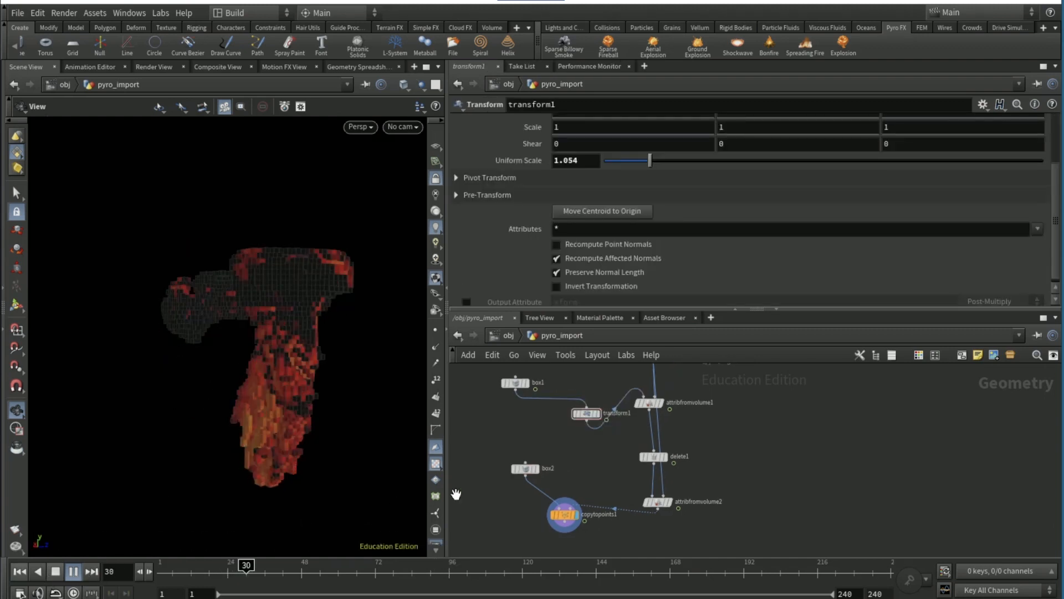
# Step: Stop the playback, set the Delete node's filter expression to $CR>1, and inspect the resulting explosion
pyautogui.click(525, 469)
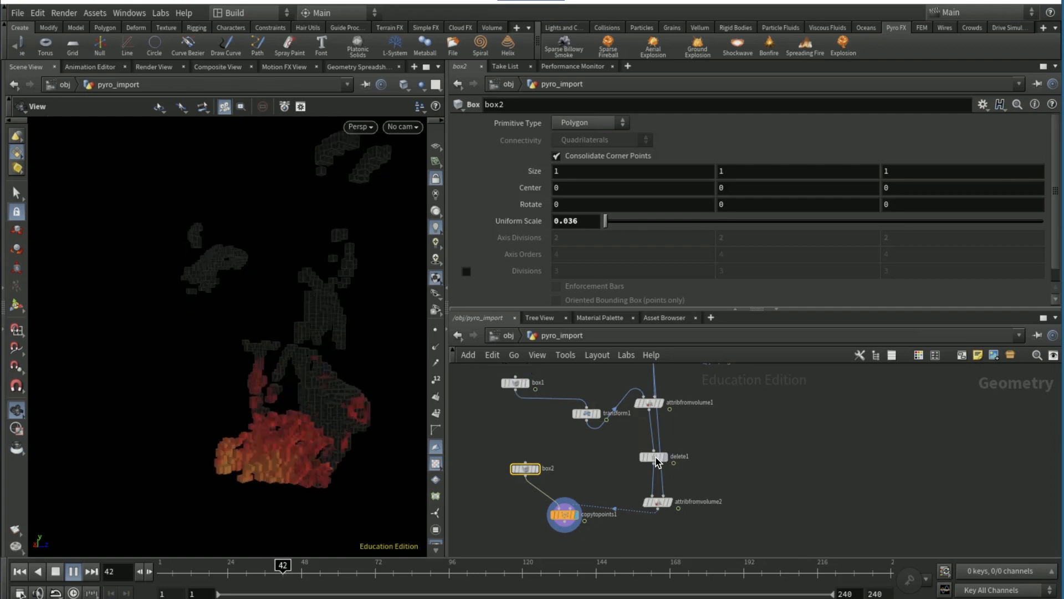
pyautogui.click(654, 458)
pyautogui.click(58, 572)
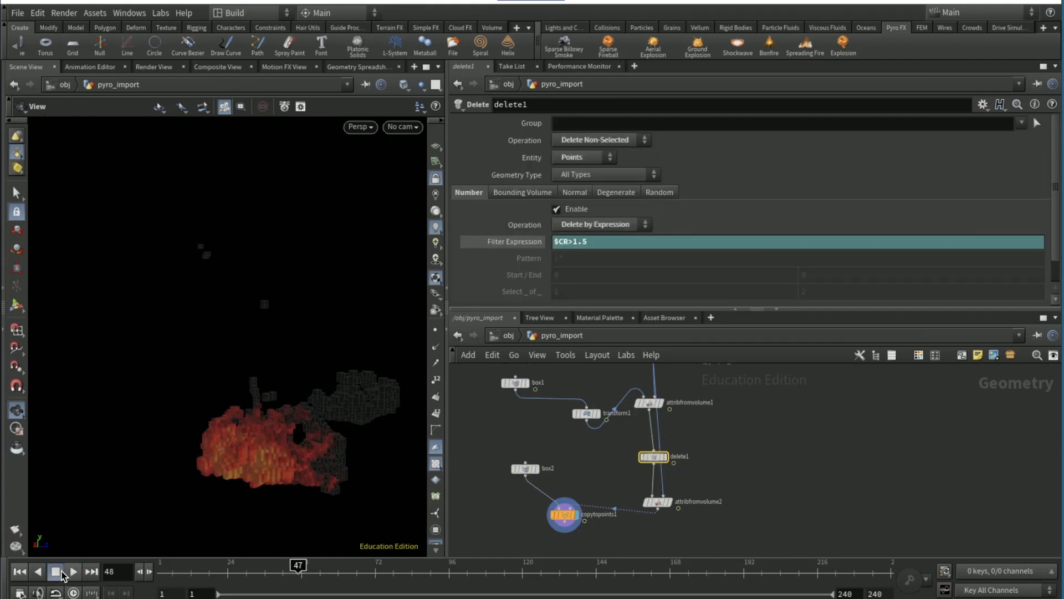
pyautogui.click(623, 244)
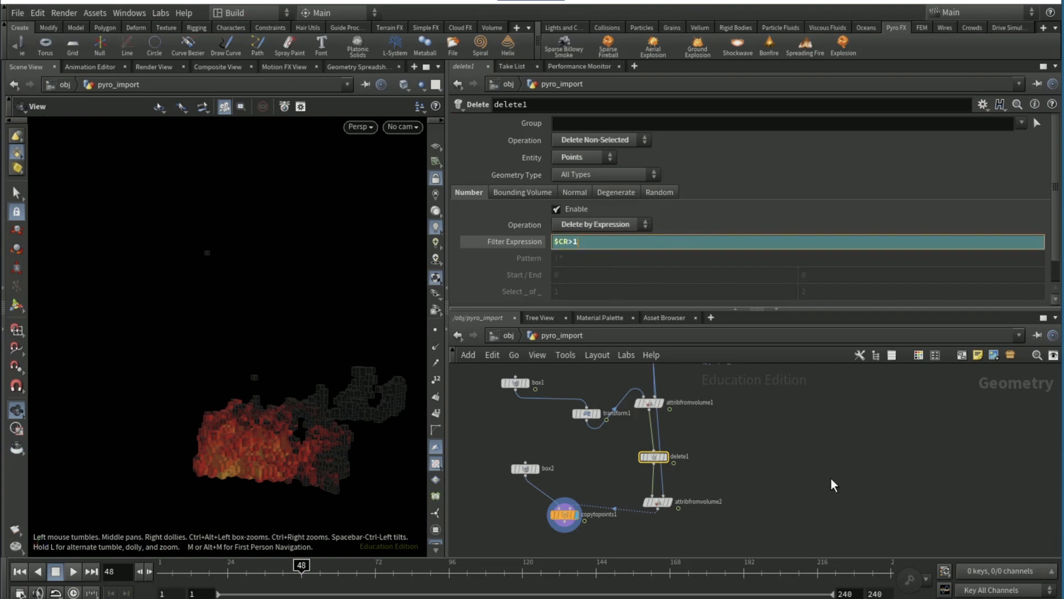
pyautogui.press('Return')
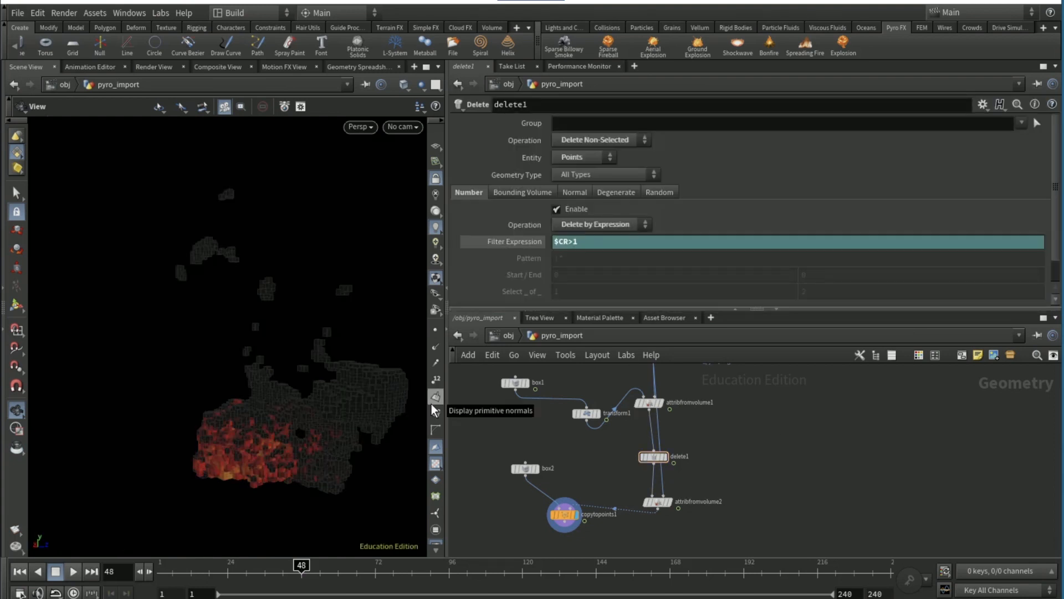
pyautogui.moveTo(297, 456); pyautogui.dragTo(371, 452)
pyautogui.moveTo(294, 467); pyautogui.dragTo(167, 455)
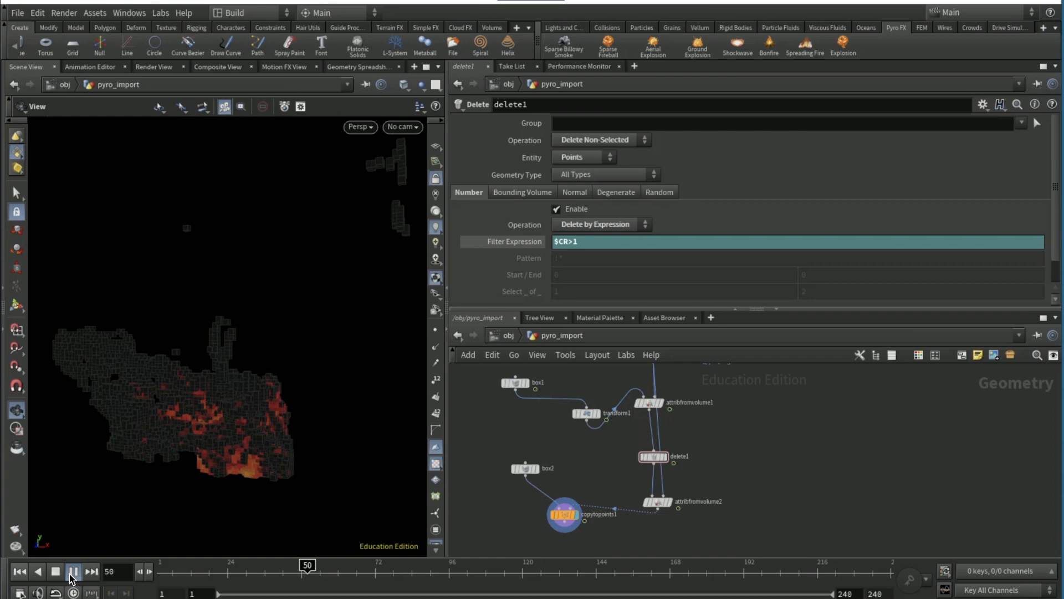